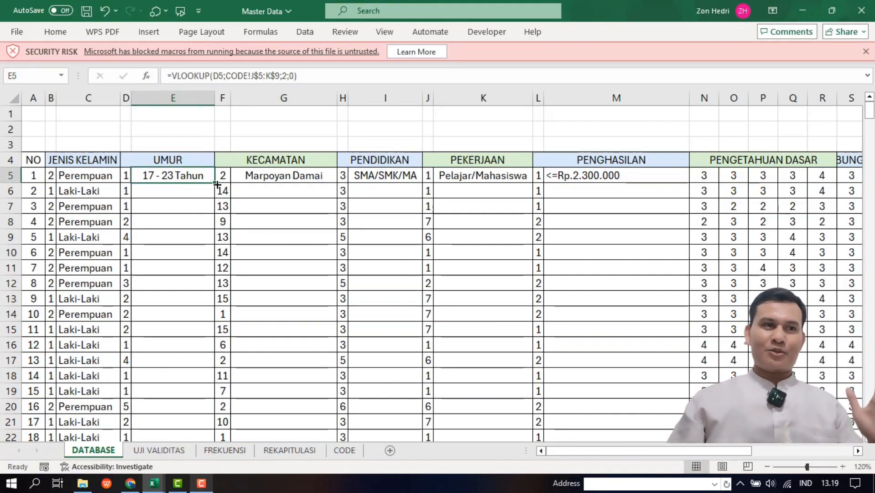
Fill the UMUR formula in E5 and the KECAMATAN formula in G5 down through all respondent rows.
{"action": "double_click", "coordinate": [218, 183]}
{"action": "left_click", "coordinate": [286, 250]}
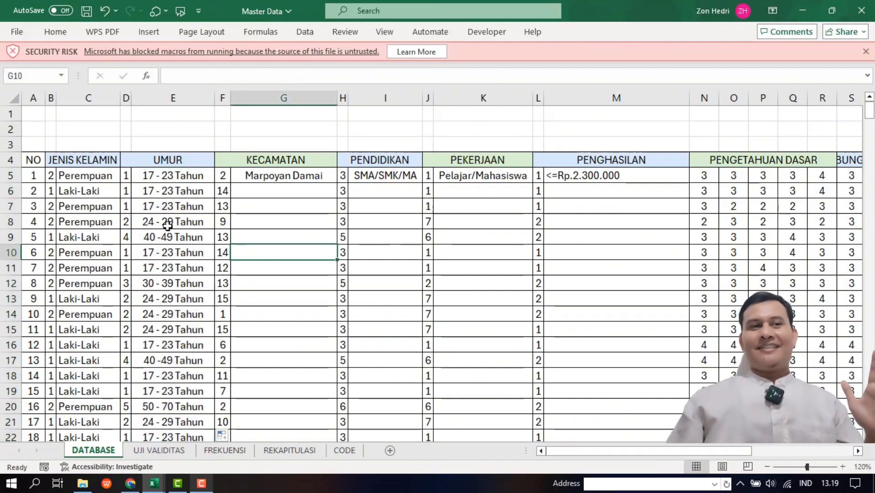
{"action": "left_click", "coordinate": [308, 179]}
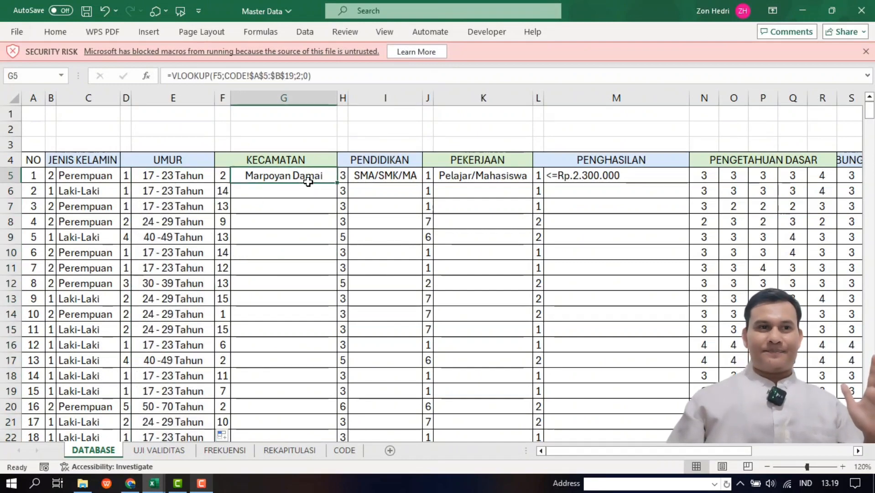
{"action": "double_click", "coordinate": [338, 181]}
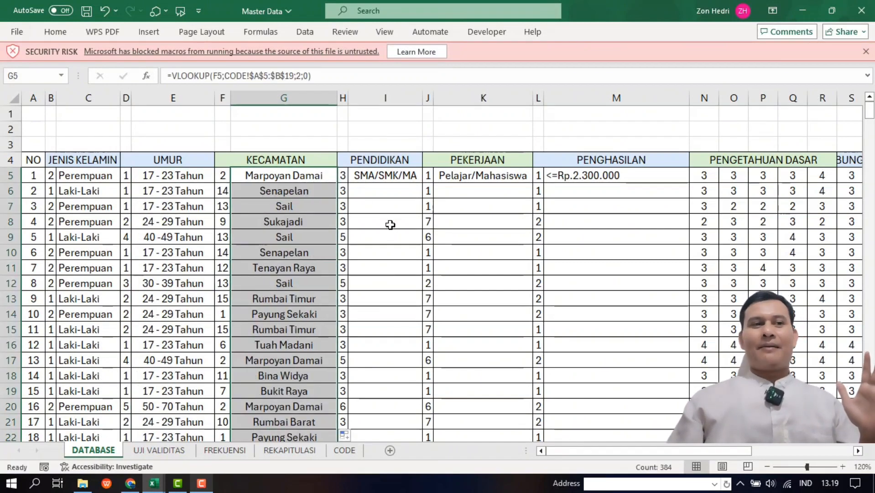
{"action": "left_click", "coordinate": [301, 233]}
{"action": "left_click", "coordinate": [283, 313]}
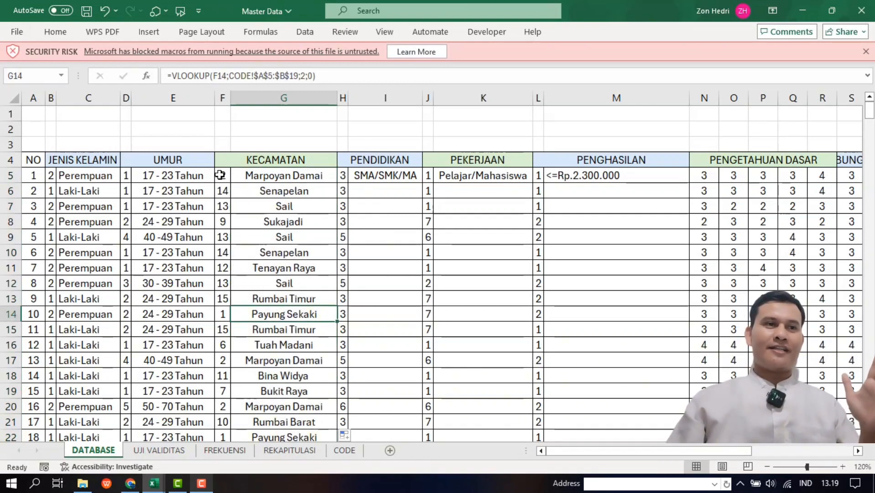
{"action": "left_click_drag", "start_coordinate": [225, 176], "coordinate": [228, 249]}
Fill the PENDIDIKAN formula in I5 and the PEKERJAAN formula in K5 down through all respondent rows.
{"action": "left_click", "coordinate": [386, 178]}
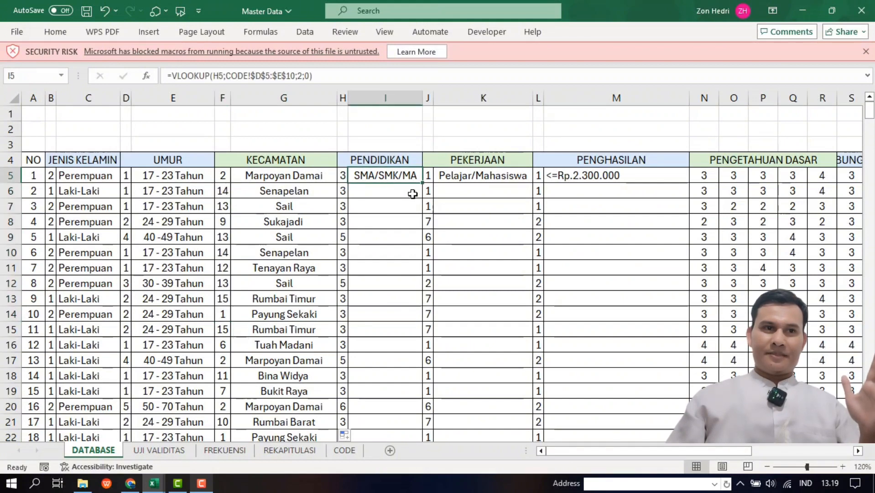
{"action": "double_click", "coordinate": [423, 184]}
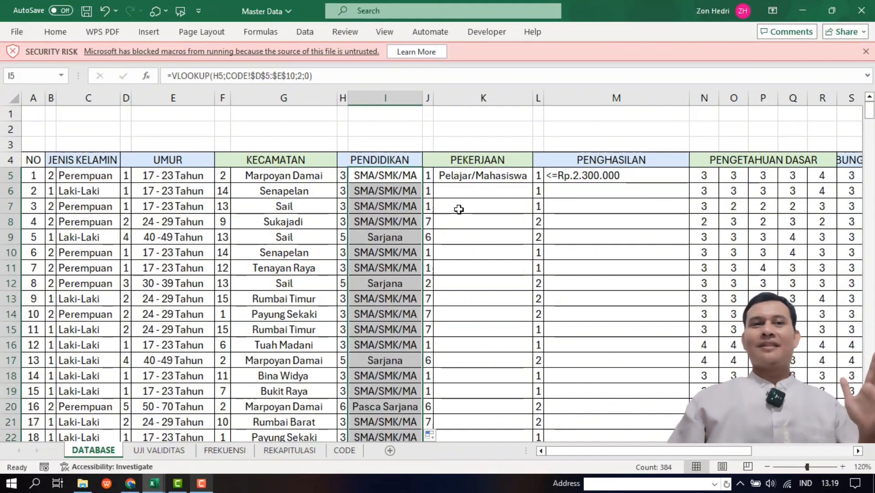
{"action": "left_click", "coordinate": [499, 179]}
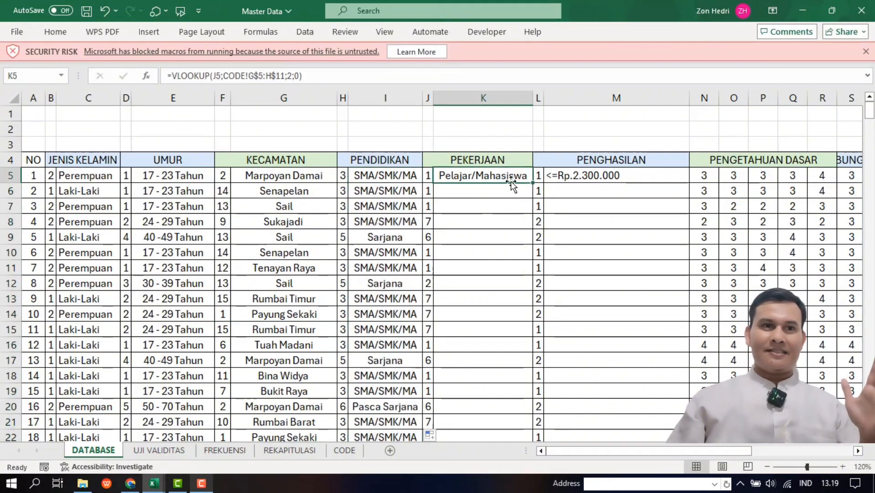
{"action": "double_click", "coordinate": [534, 180]}
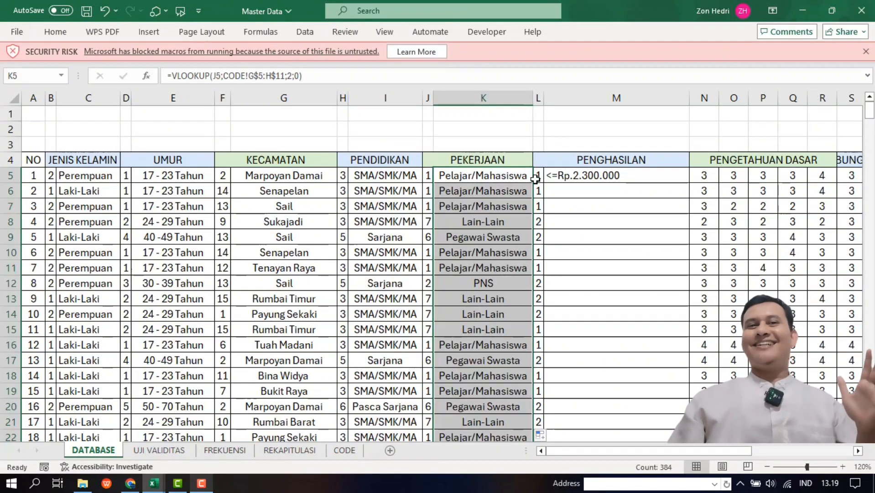
Fill the PENGHASILAN formula in M5 down through all respondent rows.
{"action": "left_click", "coordinate": [612, 178]}
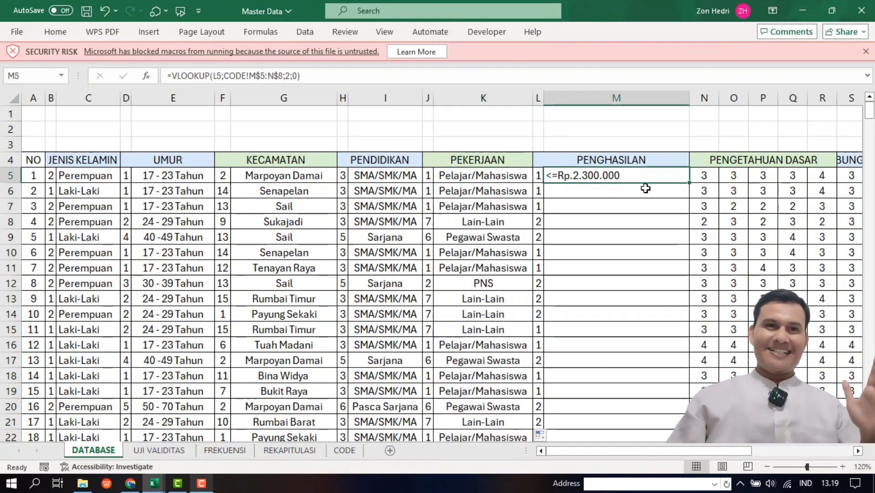
{"action": "double_click", "coordinate": [688, 184]}
{"action": "left_click", "coordinate": [628, 298]}
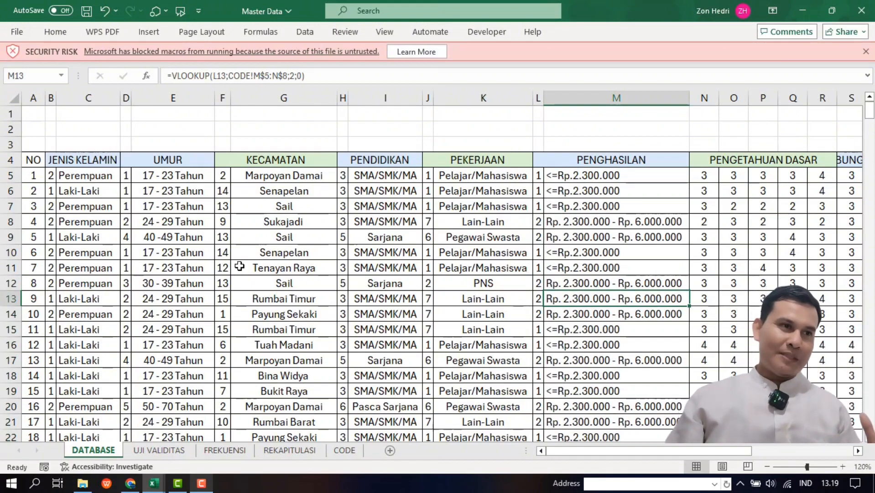
{"action": "left_click_drag", "start_coordinate": [160, 178], "coordinate": [185, 345]}
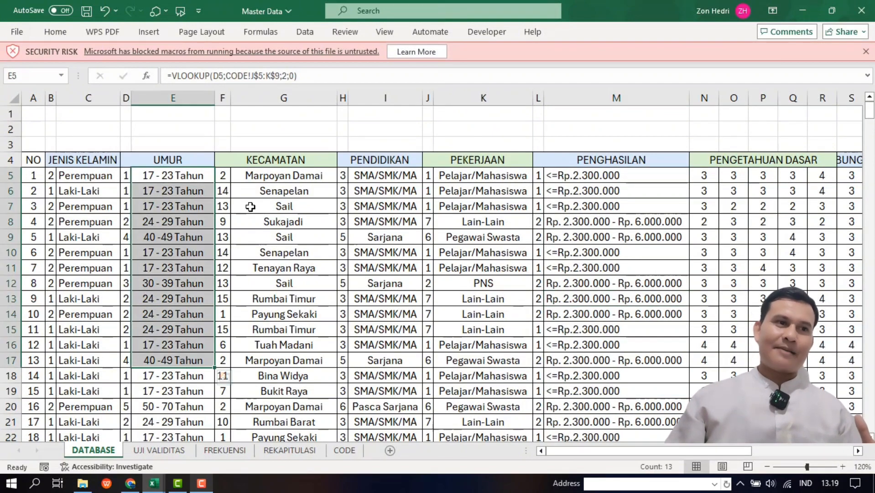
{"action": "left_click_drag", "start_coordinate": [281, 191], "coordinate": [282, 342]}
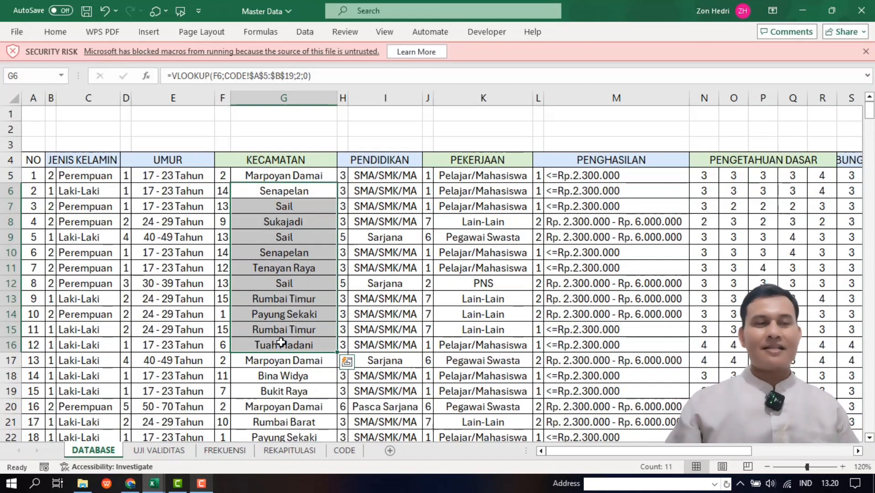
{"action": "left_click", "coordinate": [481, 313]}
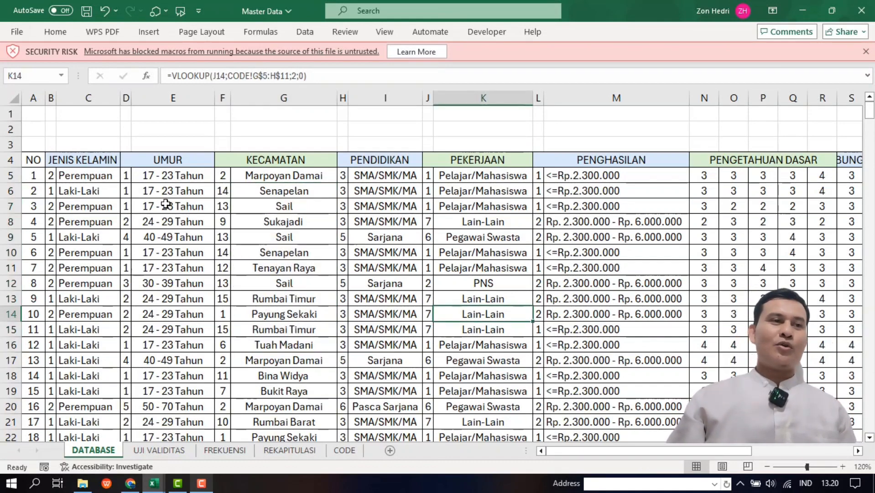
Clear all UMUR age descriptions in column E from E5 down to the last data row.
{"action": "left_click_drag", "start_coordinate": [150, 179], "coordinate": [177, 439]}
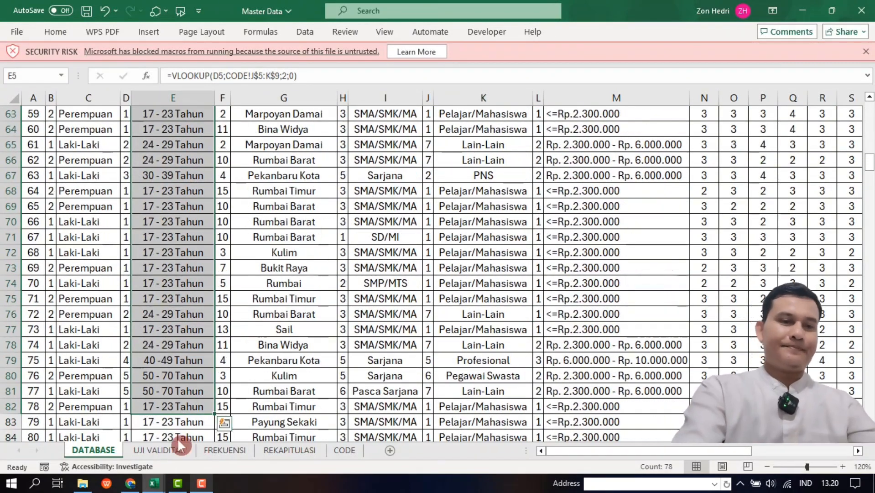
{"action": "key", "text": "ctrl+shift+Down"}
{"action": "key", "text": "Delete"}
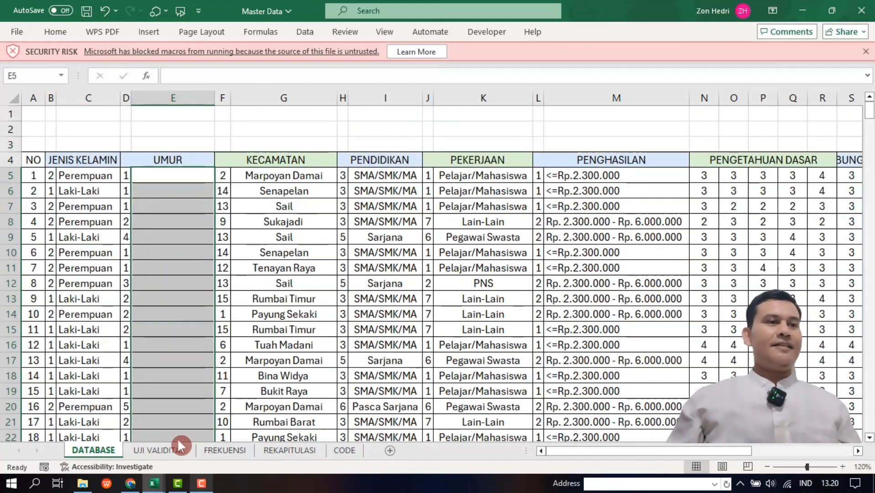
{"action": "left_click", "coordinate": [262, 241]}
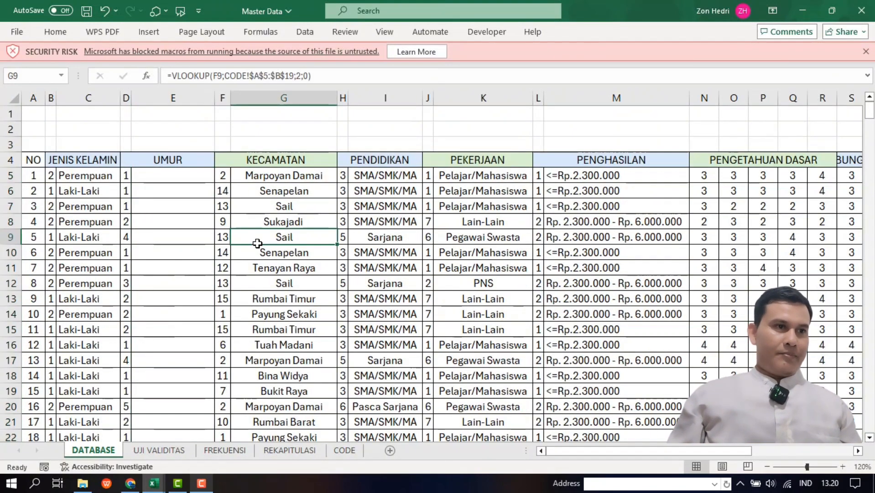
Examine the UMUR codes in column D and the CODE and REMARK lookup tables on the CODE sheet.
{"action": "left_click", "coordinate": [146, 177]}
{"action": "left_click_drag", "start_coordinate": [125, 175], "coordinate": [128, 234]}
{"action": "left_click", "coordinate": [153, 253]}
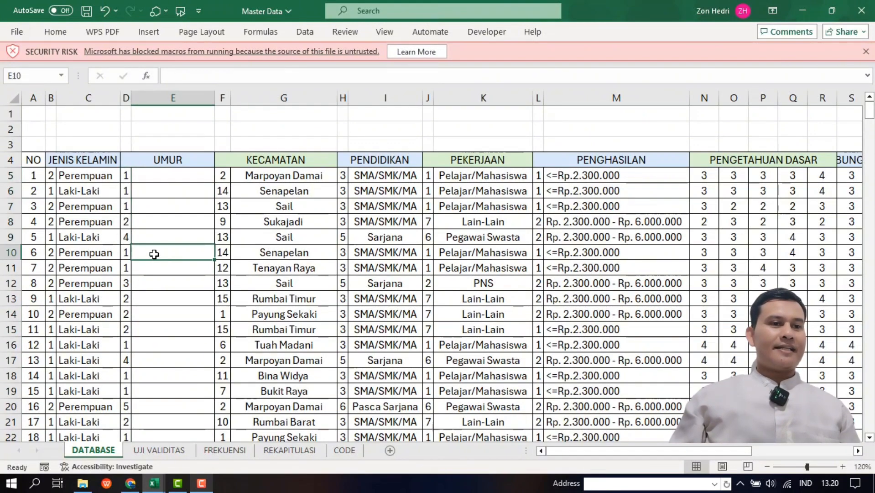
{"action": "left_click", "coordinate": [343, 449]}
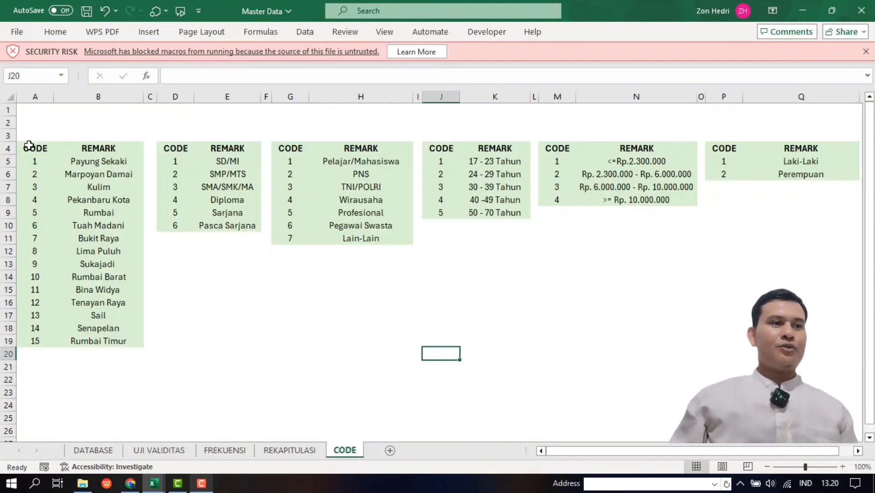
{"action": "left_click_drag", "start_coordinate": [26, 147], "coordinate": [101, 341]}
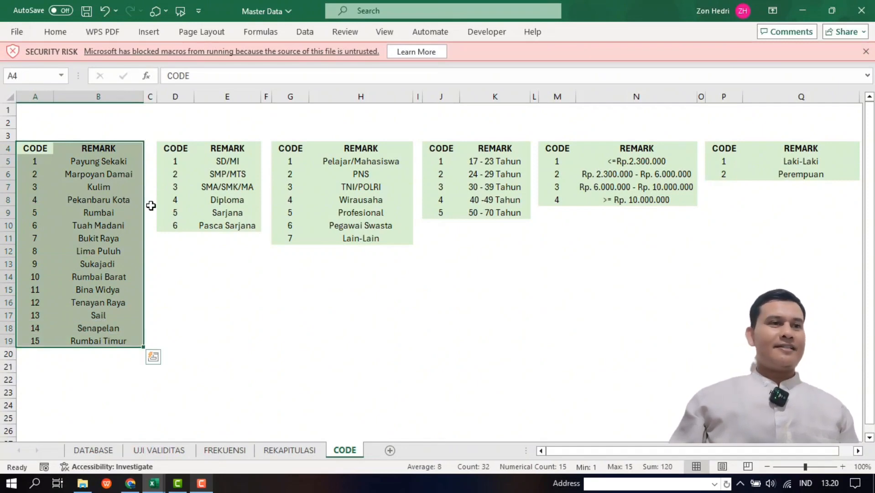
{"action": "left_click_drag", "start_coordinate": [178, 144], "coordinate": [231, 229]}
{"action": "left_click", "coordinate": [418, 212]}
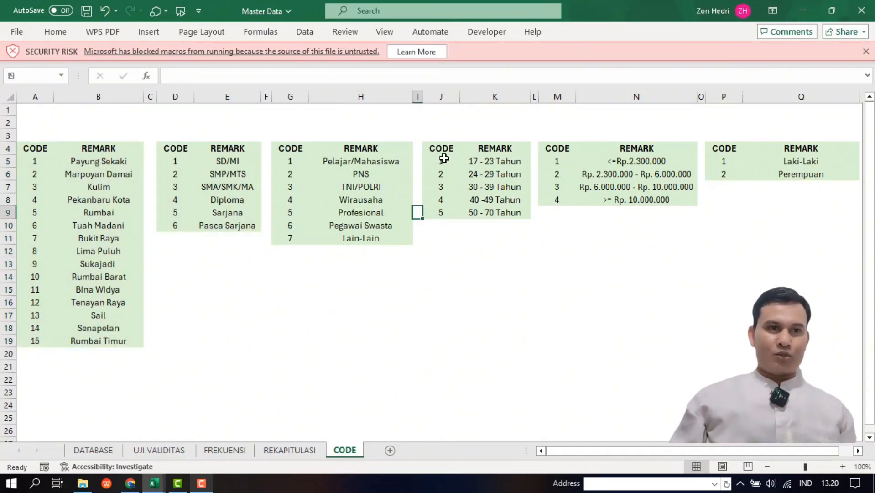
{"action": "left_click_drag", "start_coordinate": [444, 158], "coordinate": [451, 231]}
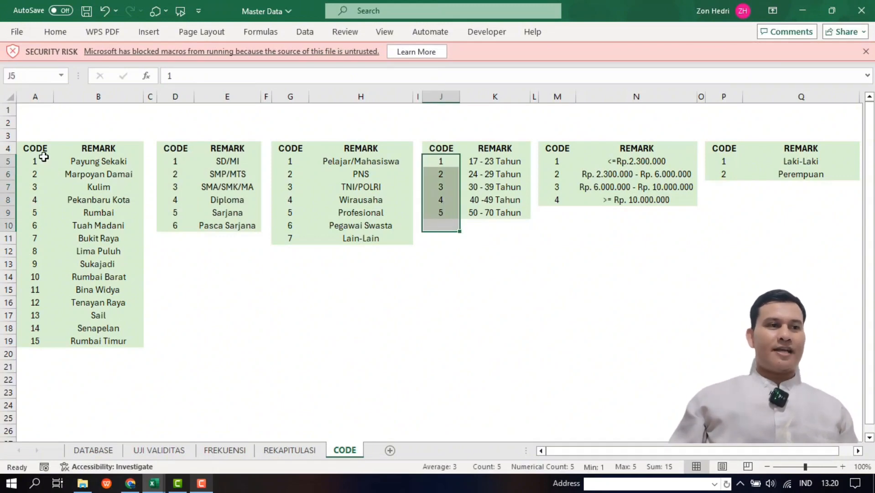
{"action": "left_click_drag", "start_coordinate": [43, 158], "coordinate": [35, 341]}
{"action": "left_click_drag", "start_coordinate": [726, 160], "coordinate": [730, 175]}
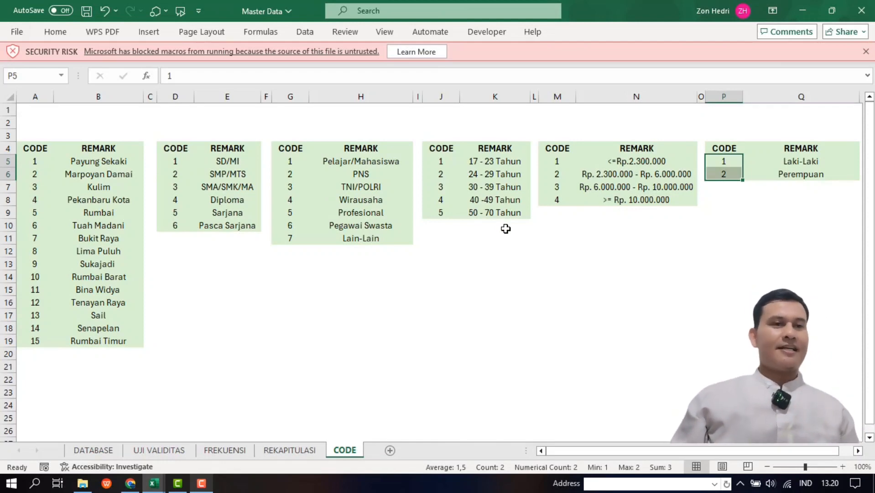
{"action": "left_click", "coordinate": [540, 301]}
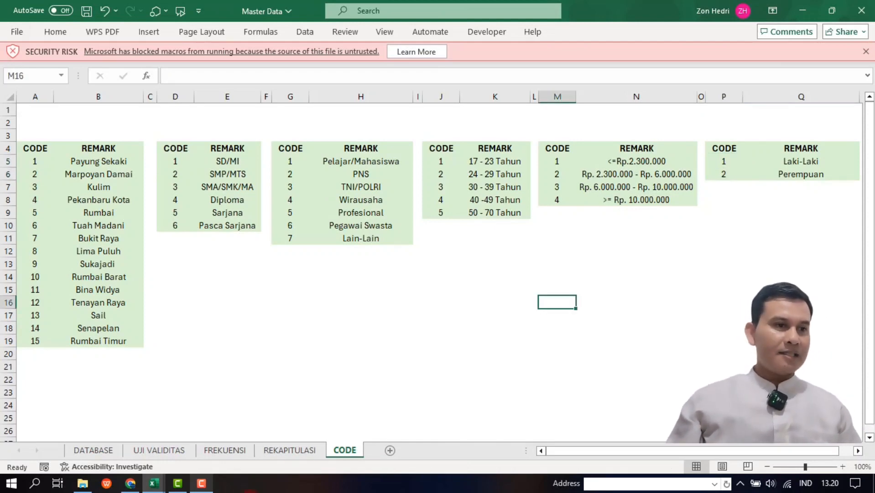
Review the UMUR codes in column D of the DATABASE sheet against the empty cells in column E and the CODE sheet.
{"action": "left_click", "coordinate": [93, 449]}
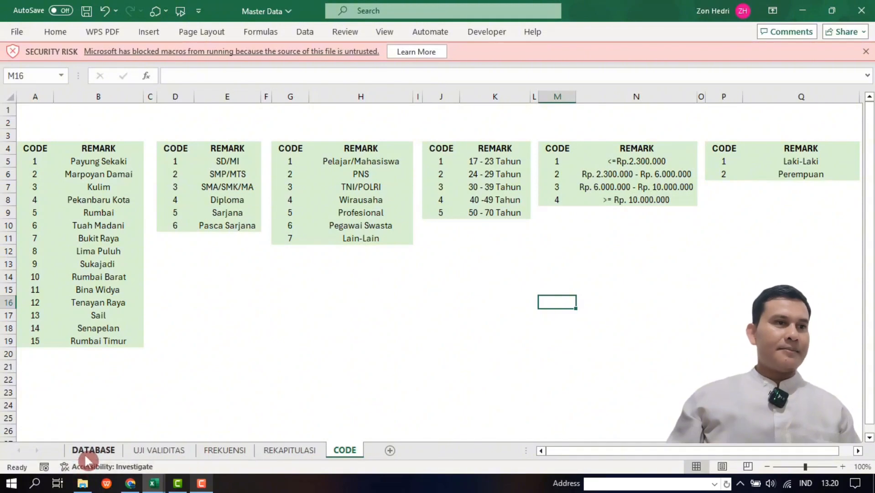
{"action": "left_click", "coordinate": [171, 179]}
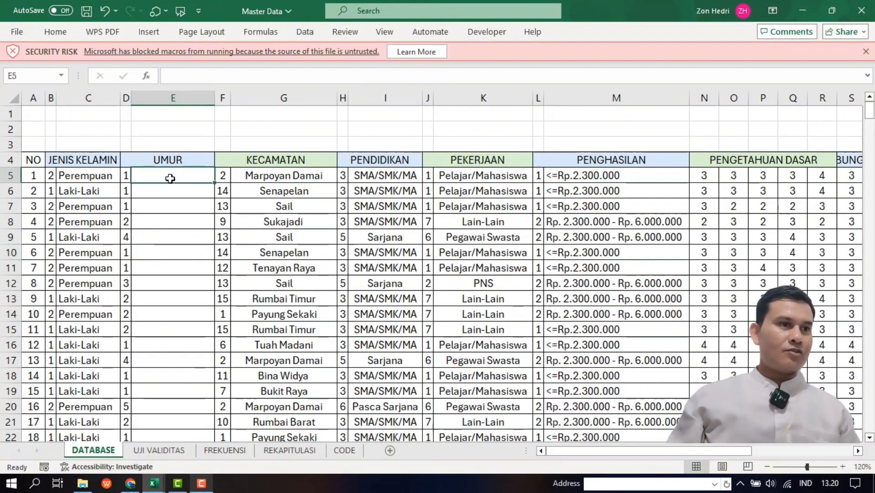
{"action": "left_click", "coordinate": [125, 176]}
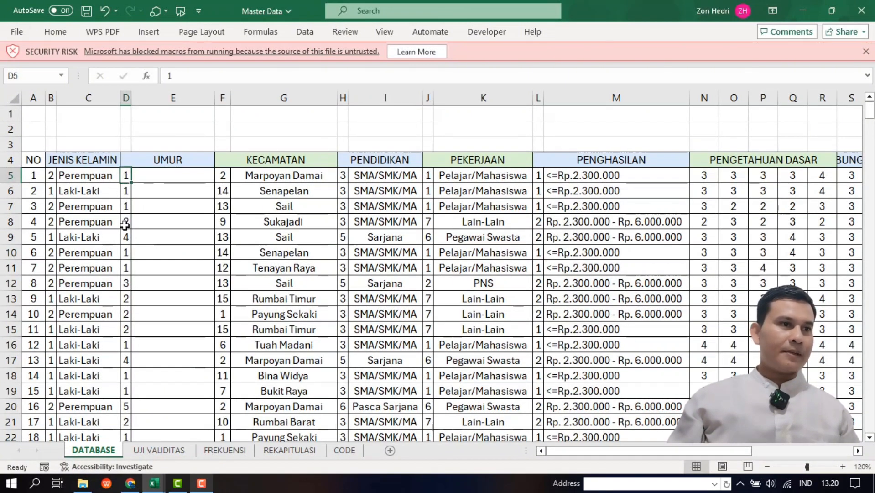
{"action": "left_click", "coordinate": [126, 238]}
{"action": "left_click", "coordinate": [126, 265]}
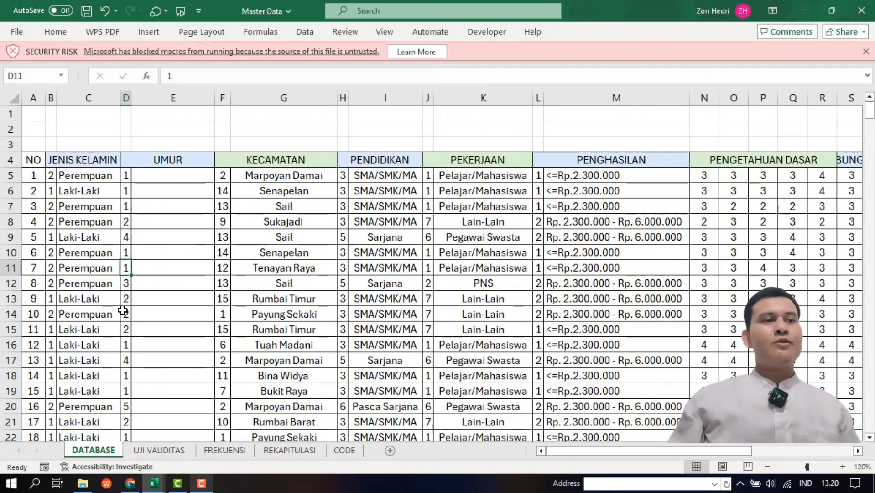
{"action": "left_click", "coordinate": [123, 313]}
{"action": "left_click", "coordinate": [126, 344]}
{"action": "left_click", "coordinate": [126, 360]}
{"action": "left_click", "coordinate": [134, 331]}
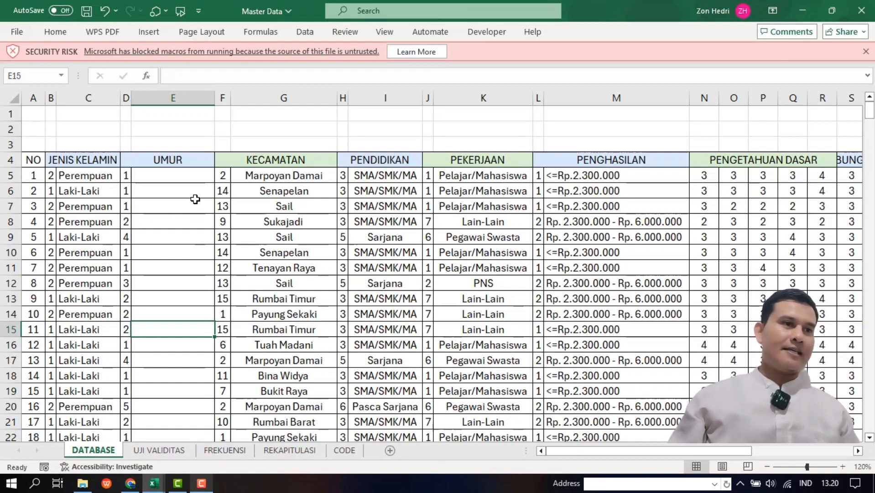
{"action": "left_click", "coordinate": [166, 179]}
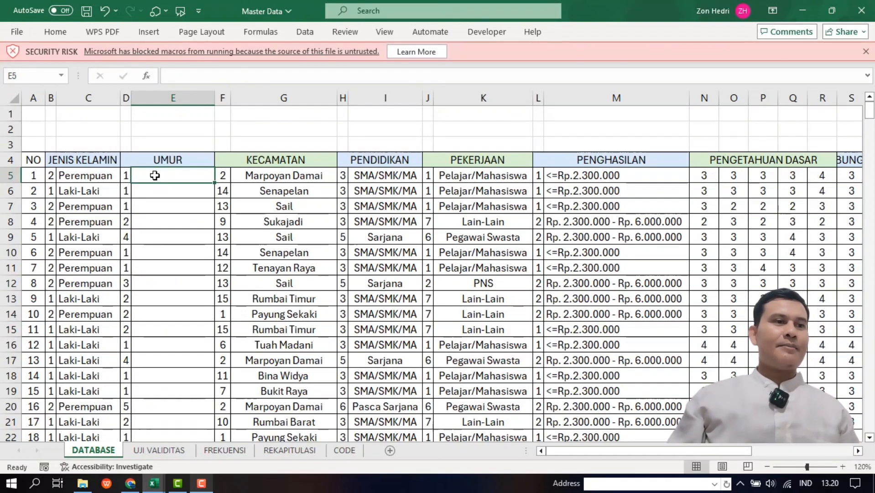
{"action": "left_click_drag", "start_coordinate": [155, 176], "coordinate": [148, 345]}
{"action": "left_click", "coordinate": [107, 222]}
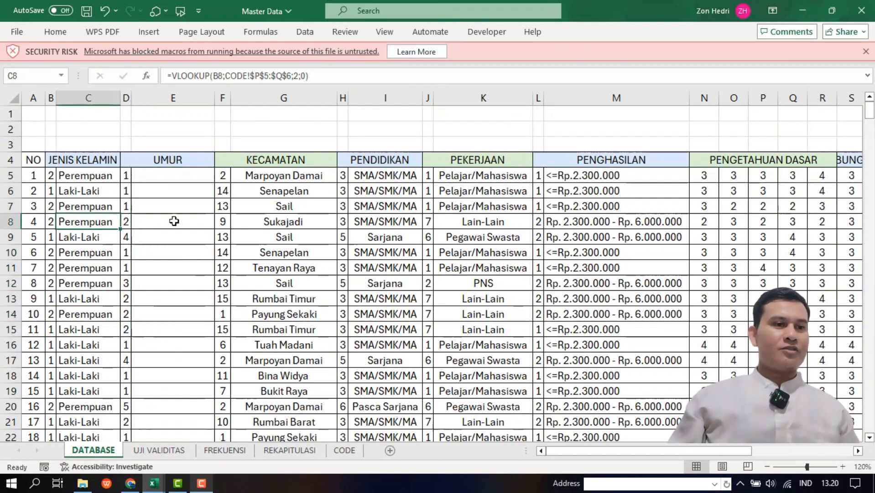
{"action": "left_click", "coordinate": [342, 450]}
{"action": "left_click", "coordinate": [94, 450]}
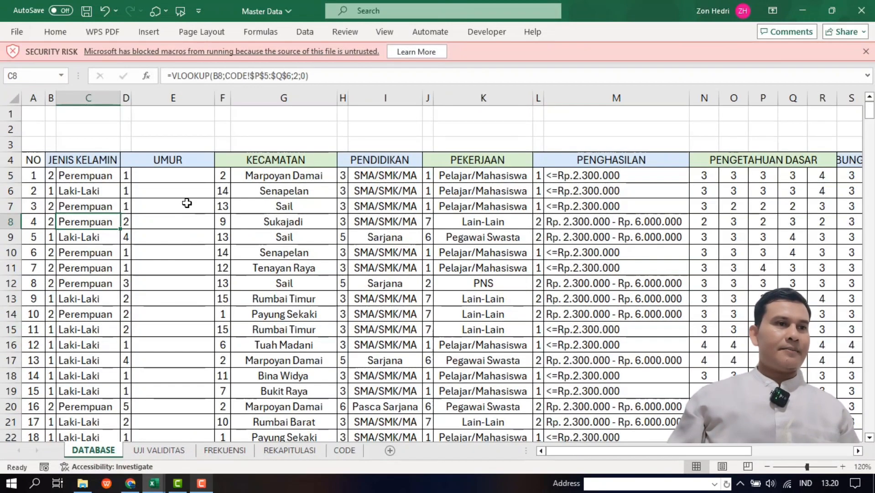
Begin a VLOOKUP formula in UMUR cell E5 with D5 as the lookup value.
{"action": "left_click", "coordinate": [181, 175]}
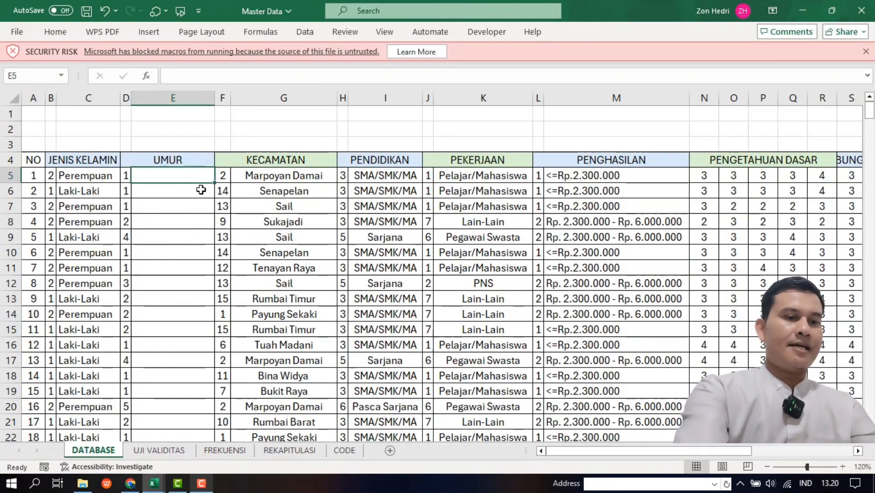
{"action": "type", "text": "=vlokk"}
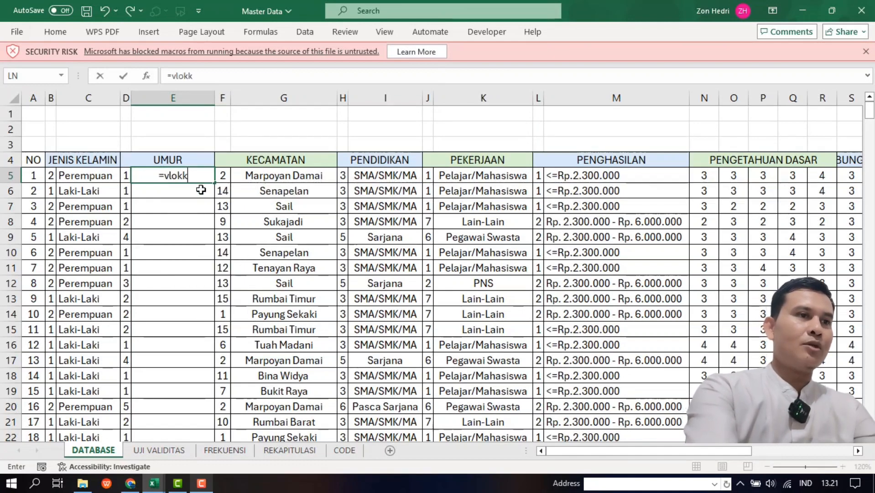
{"action": "key", "text": "BackSpace"}
{"action": "key", "text": "BackSpace"}
{"action": "type", "text": "ok"}
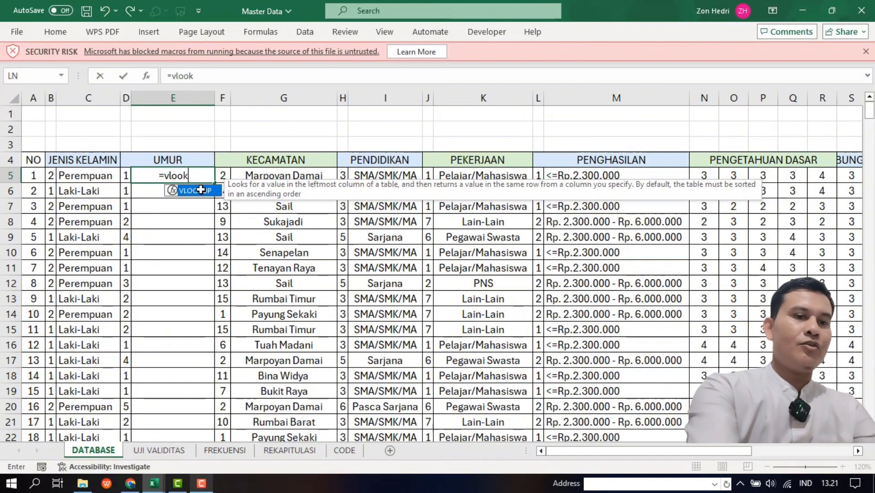
{"action": "type", "text": "up("}
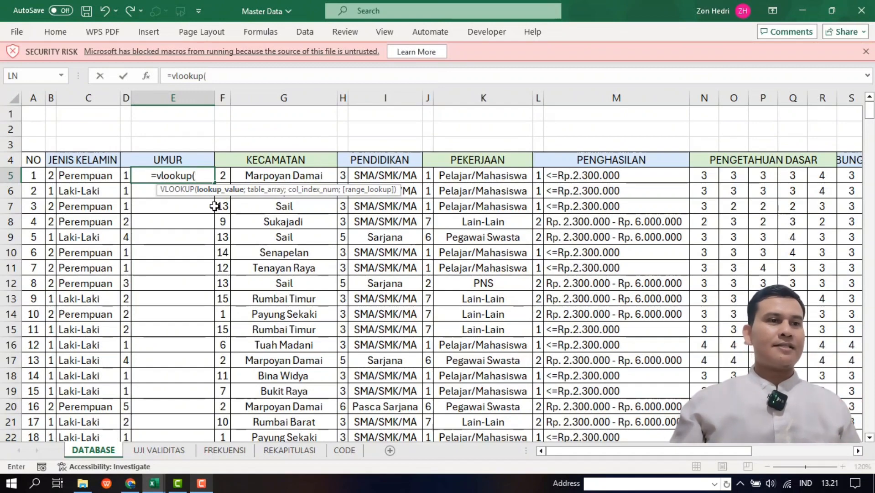
{"action": "left_click", "coordinate": [124, 176]}
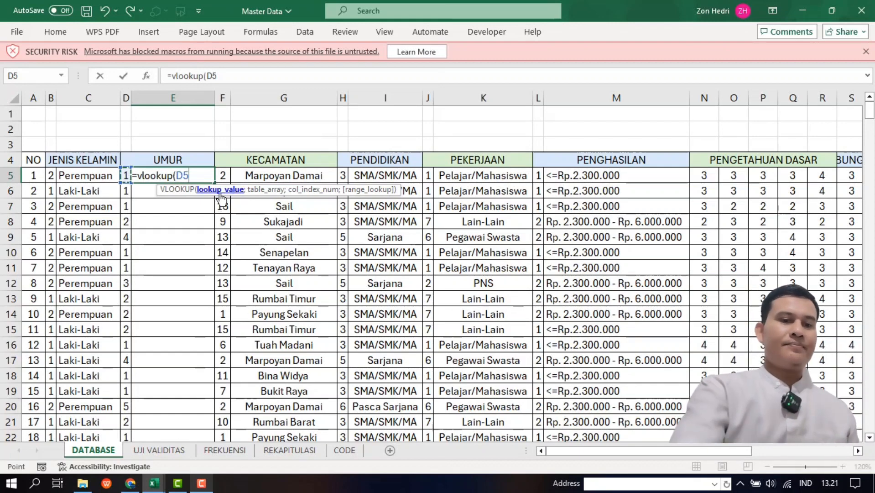
{"action": "type", "text": ";"}
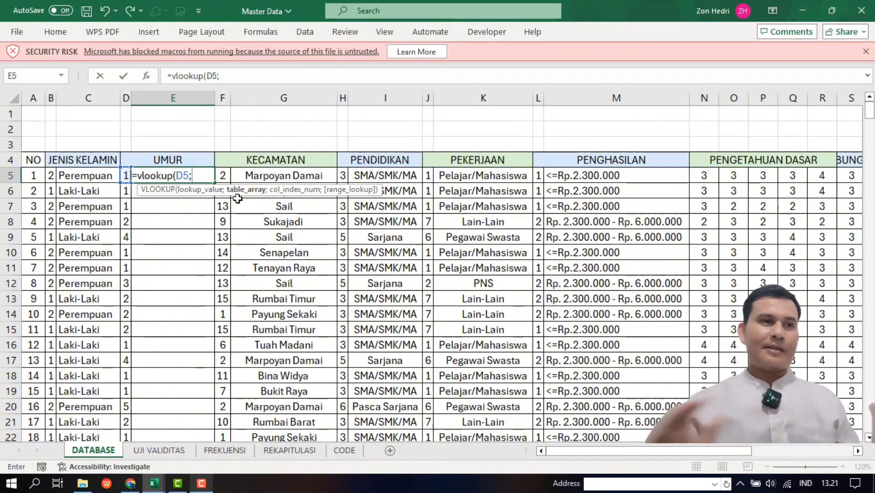
Set the formula's table array to the age table J4:K9 on the CODE sheet, with absolute references $J$4:$K$9.
{"action": "left_click", "coordinate": [346, 457]}
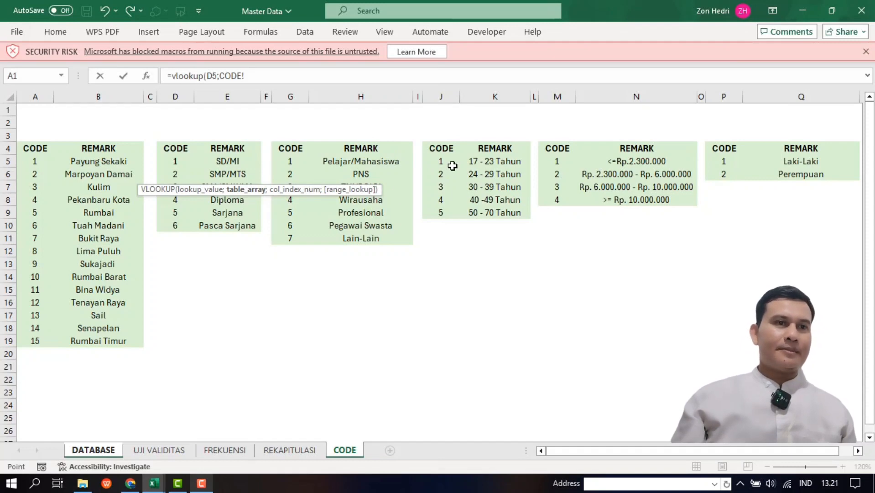
{"action": "left_click_drag", "start_coordinate": [442, 148], "coordinate": [520, 216]}
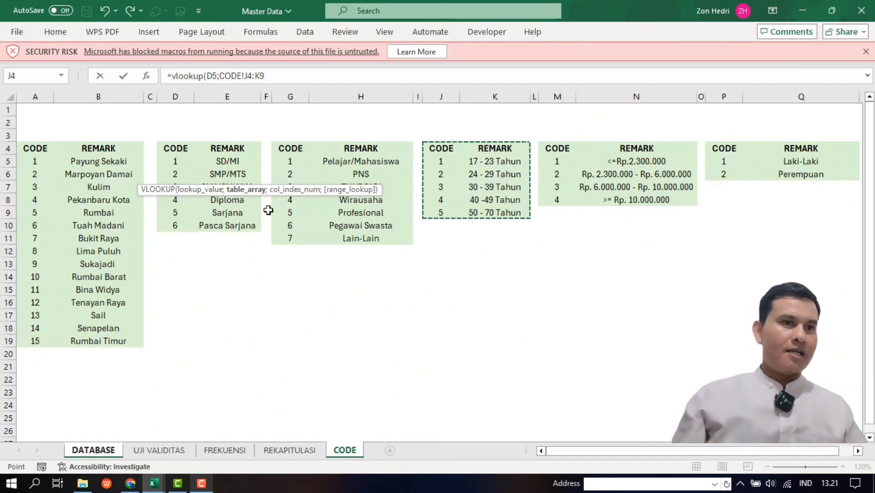
{"action": "left_click", "coordinate": [270, 76]}
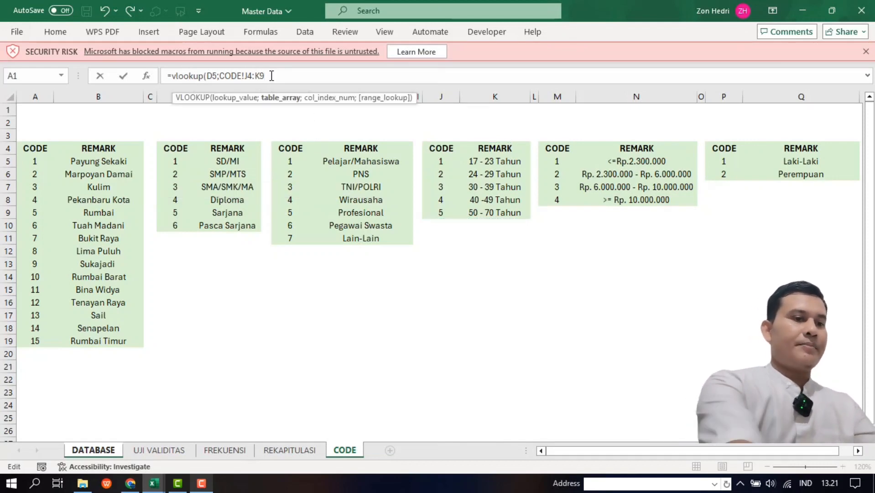
{"action": "key", "text": "F4"}
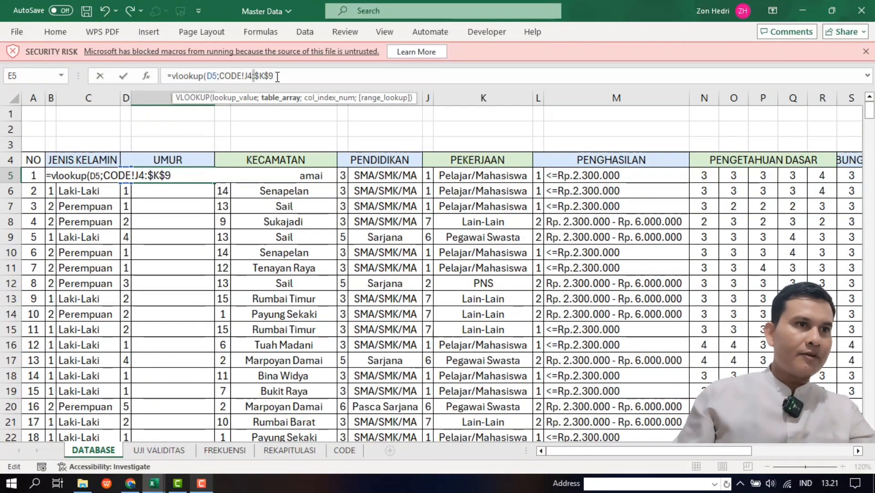
{"action": "left_click_drag", "start_coordinate": [277, 76], "coordinate": [248, 73]}
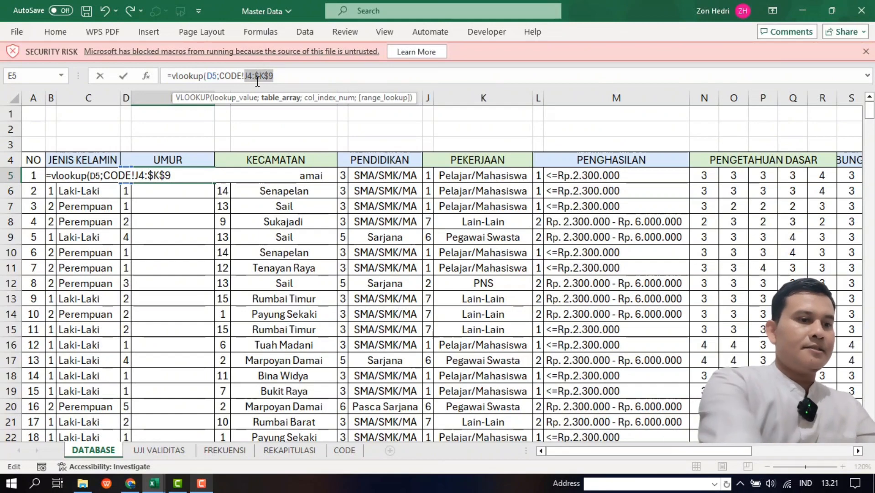
{"action": "key", "text": "F4"}
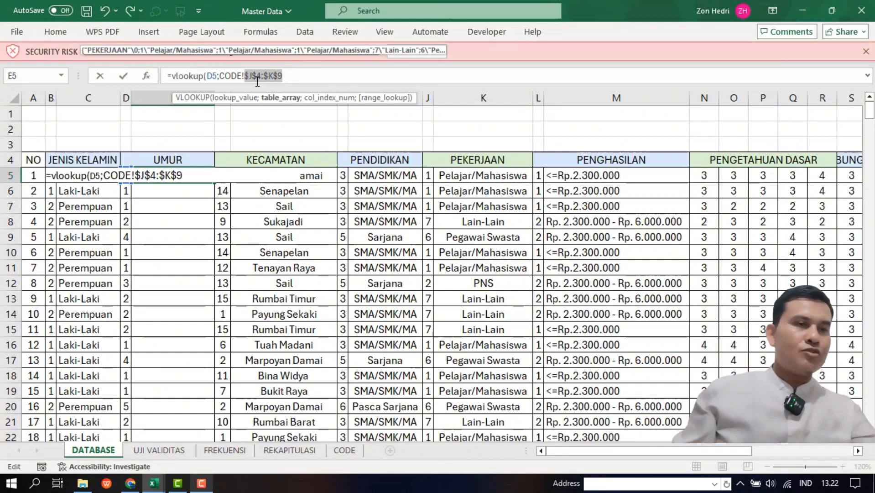
Complete the E5 formula with column index 2 and FALSE for an exact match, and keep the cell selected.
{"action": "left_click", "coordinate": [297, 76]}
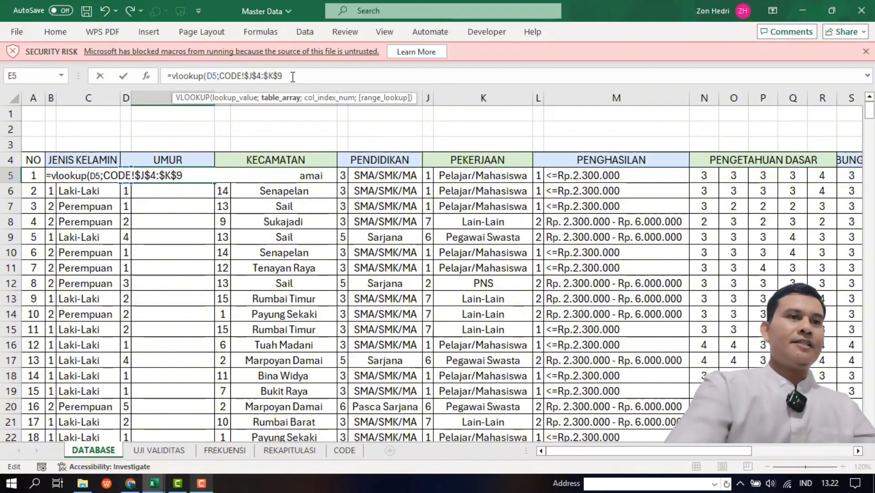
{"action": "type", "text": ";2"}
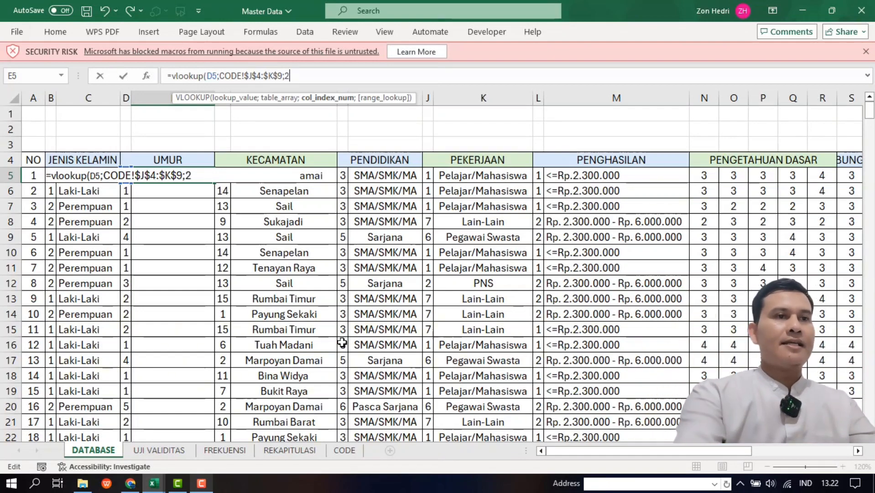
{"action": "type", "text": ";"}
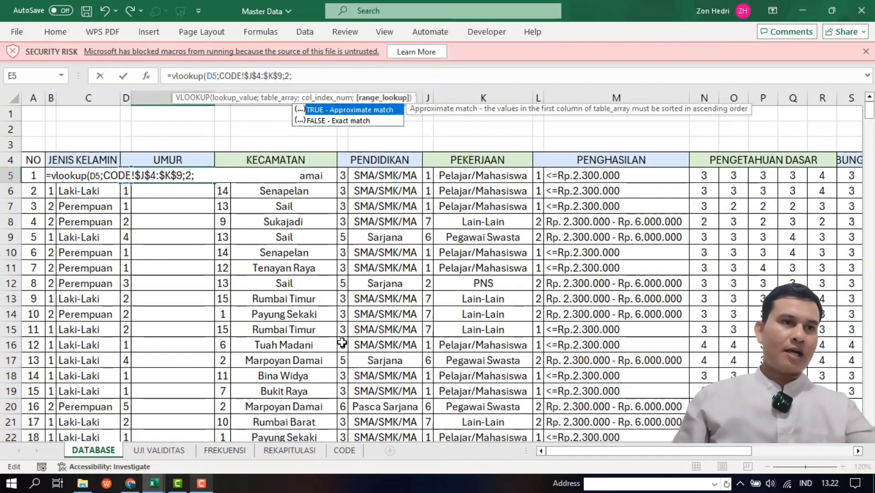
{"action": "double_click", "coordinate": [343, 119]}
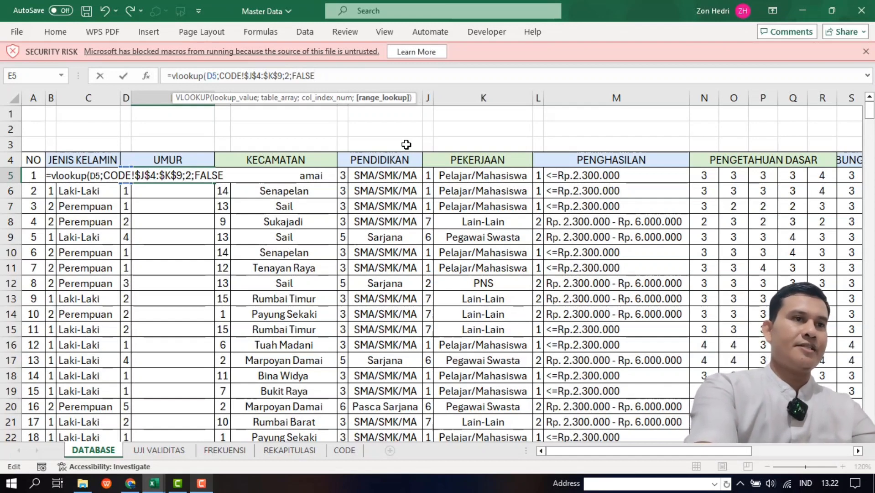
{"action": "type", "text": ")"}
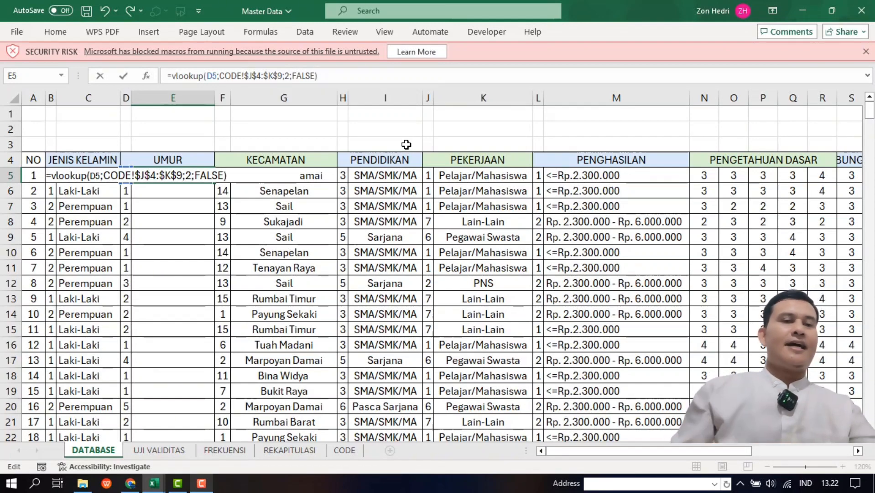
{"action": "key", "text": "ctrl+Return"}
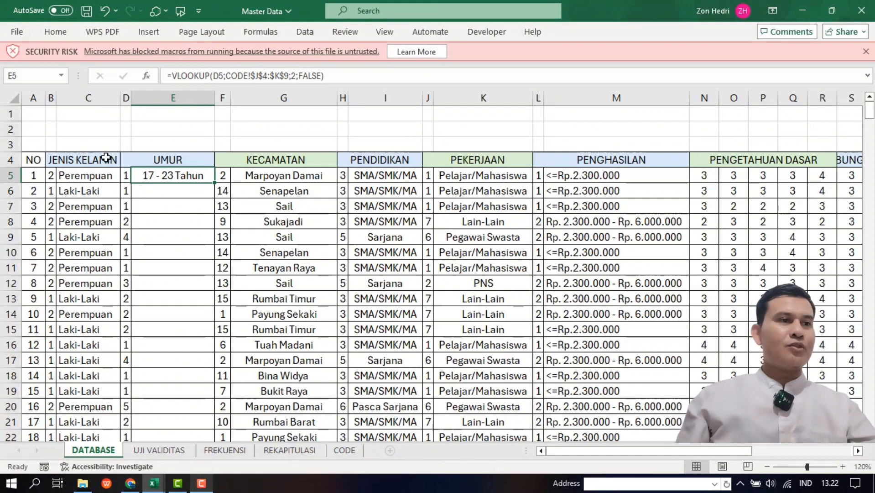
Compare the code in D5 and its description in E5 with the first age entry on the CODE sheet.
{"action": "left_click", "coordinate": [124, 175]}
{"action": "left_click", "coordinate": [139, 173]}
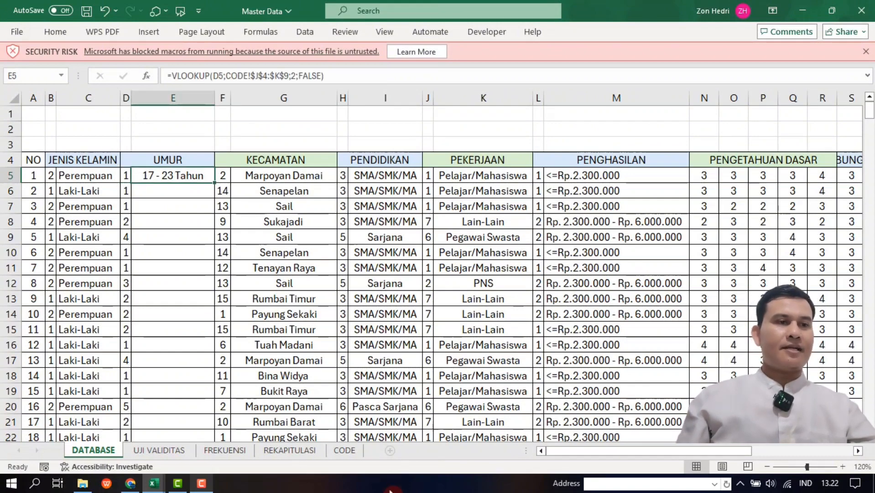
{"action": "left_click", "coordinate": [345, 450]}
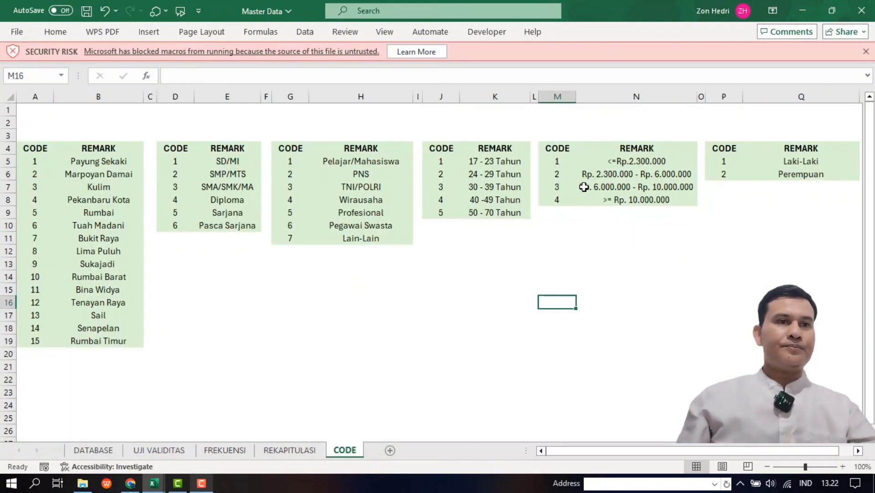
{"action": "left_click", "coordinate": [439, 160]}
{"action": "left_click", "coordinate": [471, 158]}
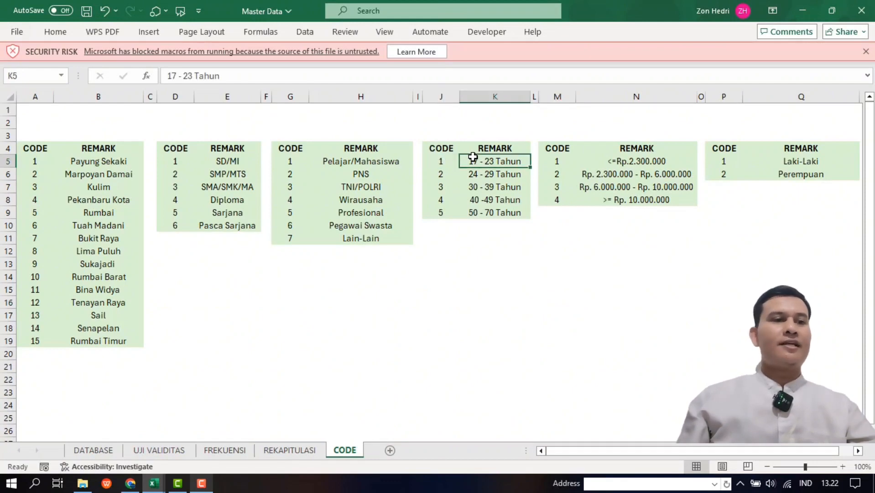
{"action": "left_click", "coordinate": [93, 450]}
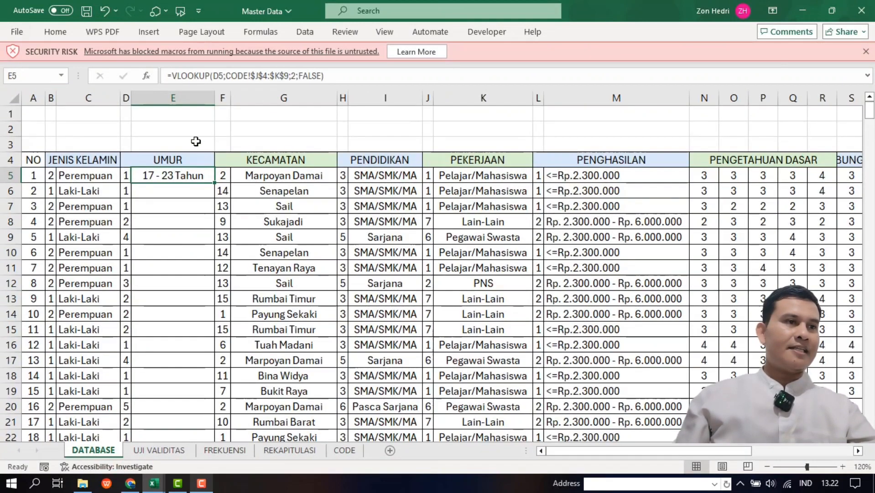
Set the UMUR code in D5 to 2 and check the E5 description against the age table on the CODE sheet.
{"action": "left_click", "coordinate": [123, 175]}
{"action": "type", "text": "2"}
{"action": "key", "text": "Return"}
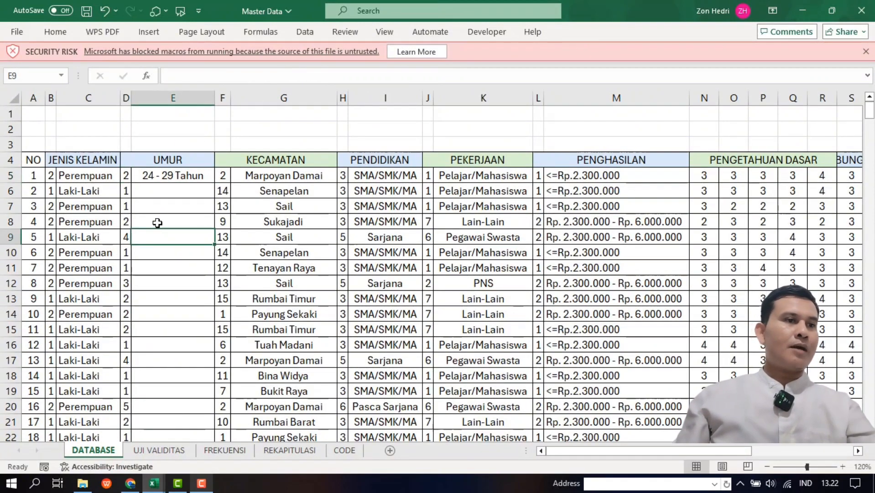
{"action": "left_click", "coordinate": [160, 171]}
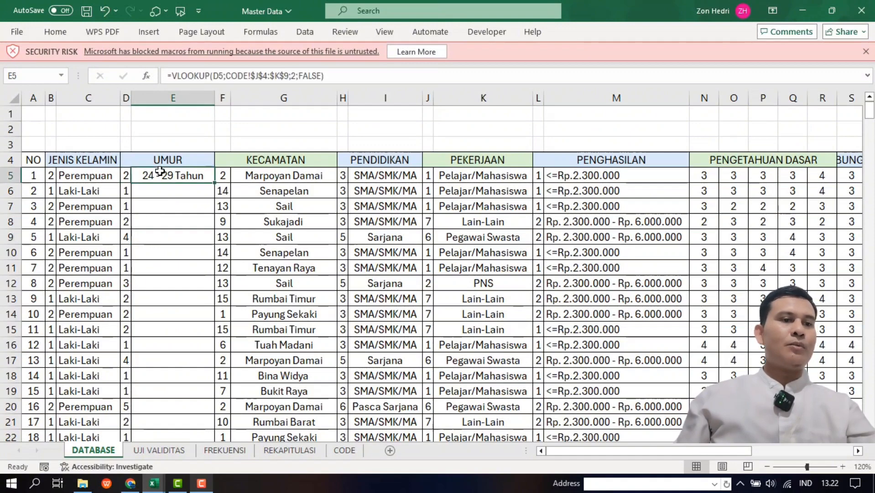
{"action": "left_click", "coordinate": [344, 450]}
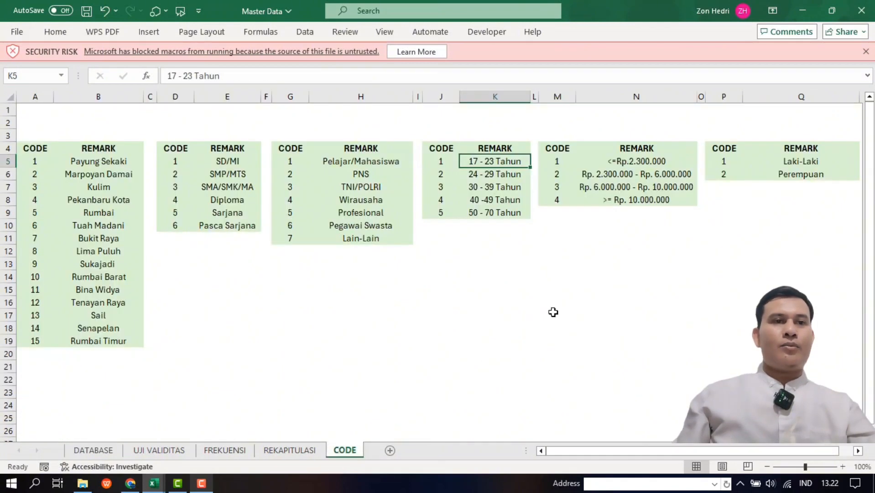
{"action": "left_click", "coordinate": [491, 172]}
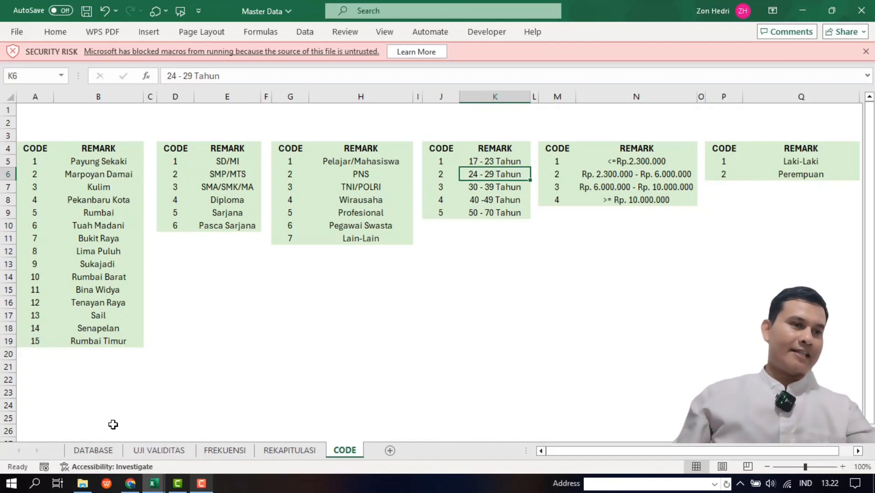
Fill the UMUR formula in E5 of the DATABASE sheet down through all respondent rows.
{"action": "left_click", "coordinate": [98, 449]}
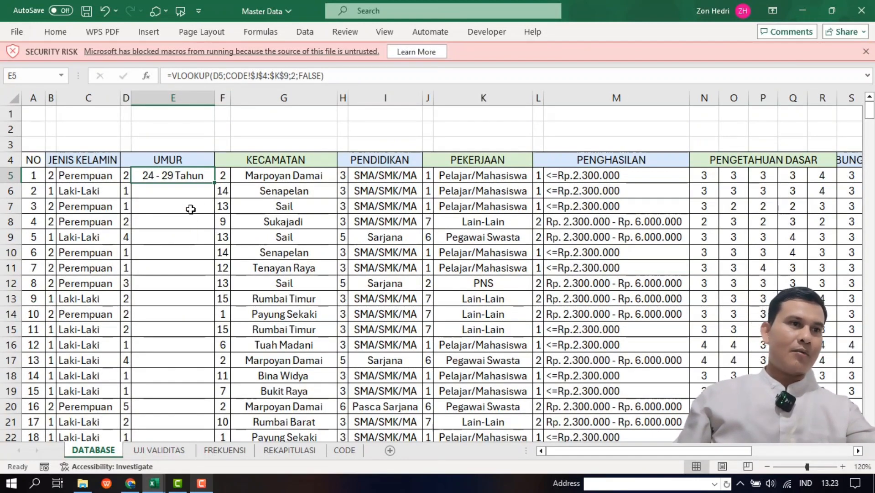
{"action": "double_click", "coordinate": [214, 184]}
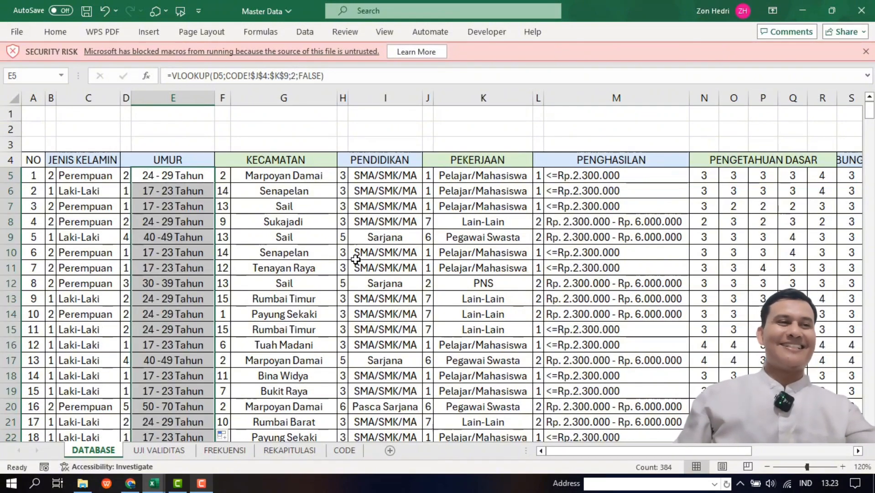
{"action": "left_click", "coordinate": [305, 252]}
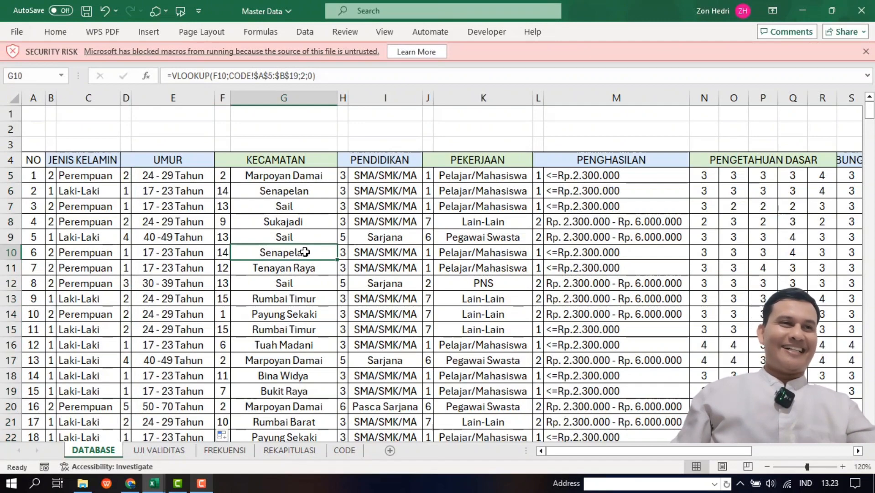
Clear all KECAMATAN descriptions in column G from G5 down to the last data row.
{"action": "left_click", "coordinate": [283, 179]}
{"action": "key", "text": "ctrl+shift+Down"}
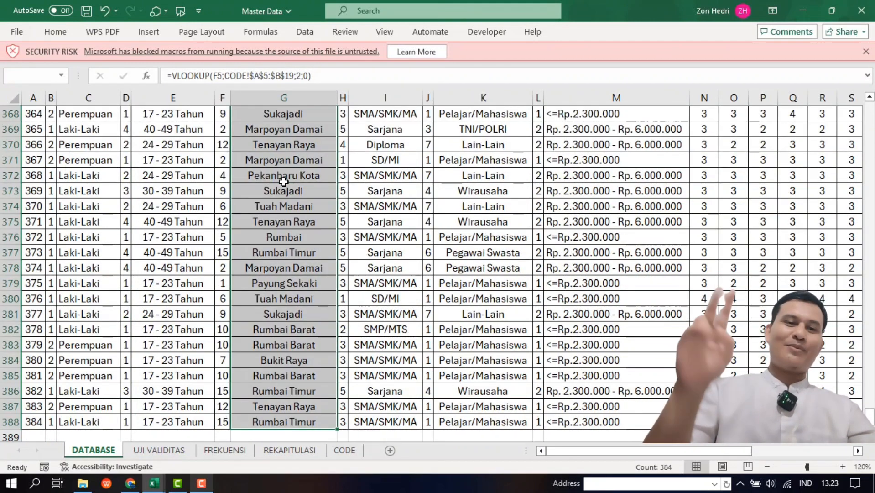
{"action": "key", "text": "Delete"}
{"action": "key", "text": "ctrl+BackSpace"}
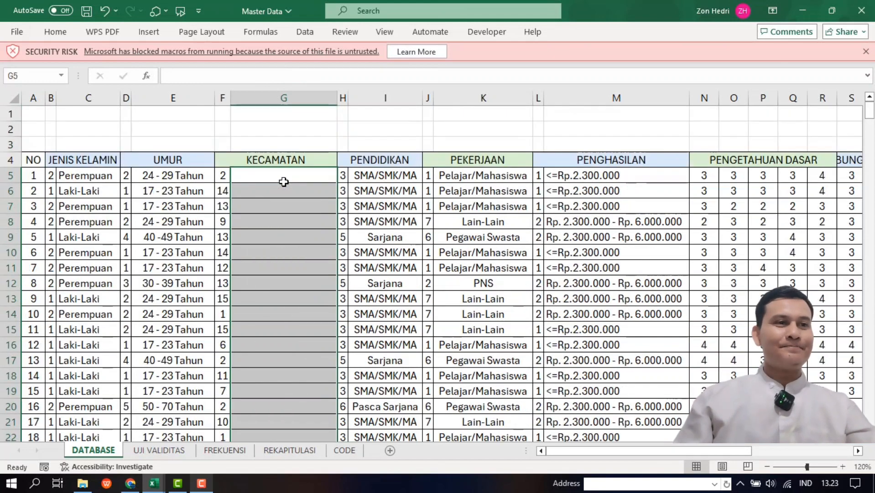
{"action": "left_click", "coordinate": [457, 266]}
Begin a VLOOKUP formula in G5 with F5 as the lookup value and the absolute range CODE!$A$4:$B$19 as the table array.
{"action": "mouse_move", "coordinate": [262, 179]}
{"action": "left_mouse_down"}
{"action": "mouse_move", "coordinate": [291, 395]}
{"action": "mouse_move", "coordinate": [228, 192]}
{"action": "mouse_move", "coordinate": [252, 175]}
{"action": "mouse_move", "coordinate": [260, 180]}
{"action": "left_mouse_up"}
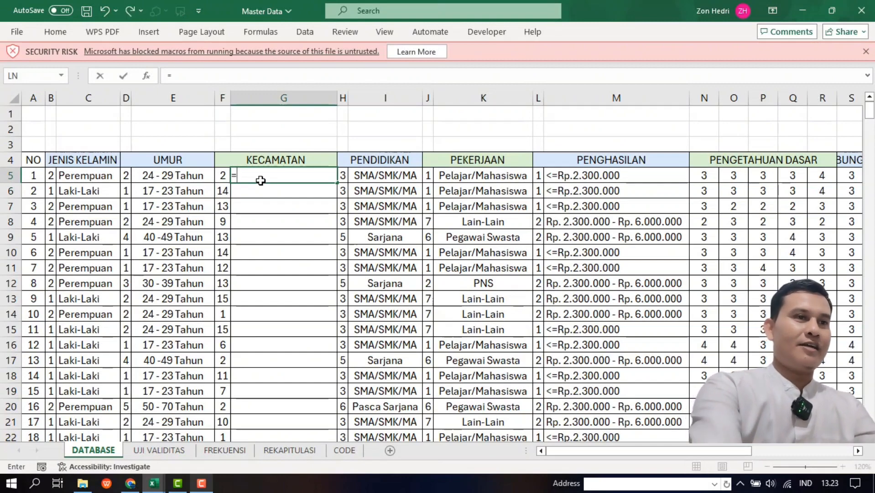
{"action": "type", "text": "=vlookup"}
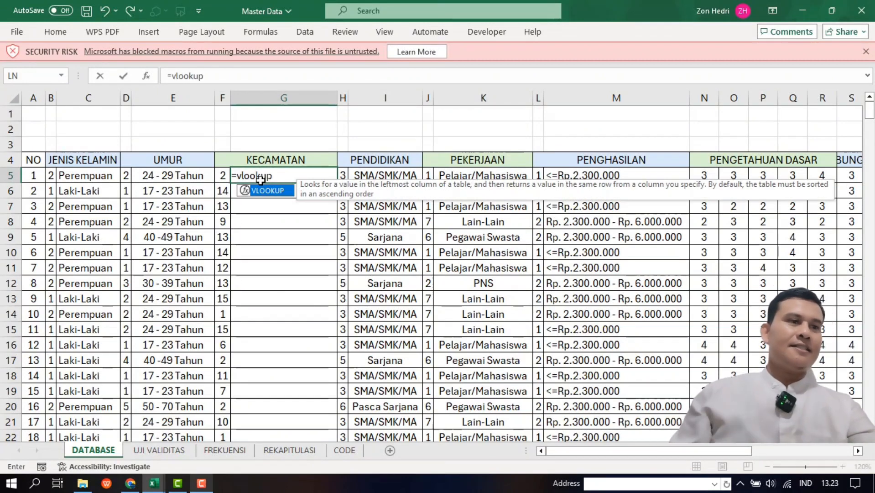
{"action": "type", "text": "("}
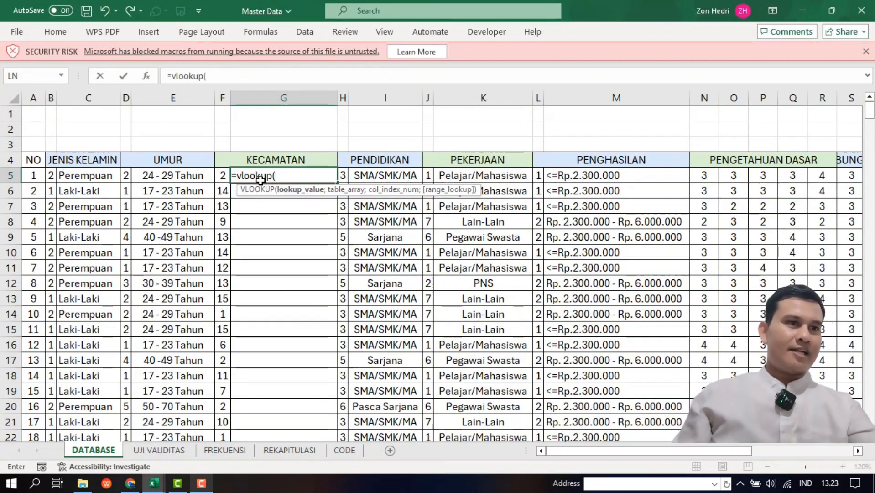
{"action": "left_click", "coordinate": [220, 176]}
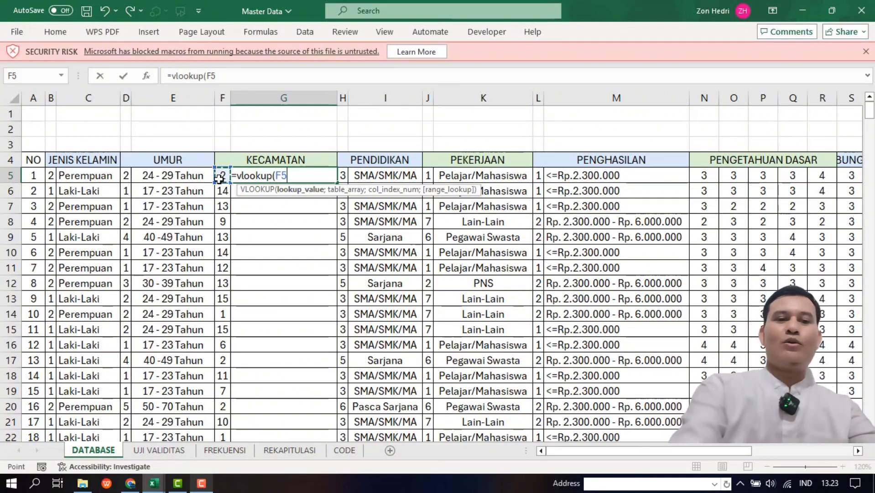
{"action": "type", "text": ";"}
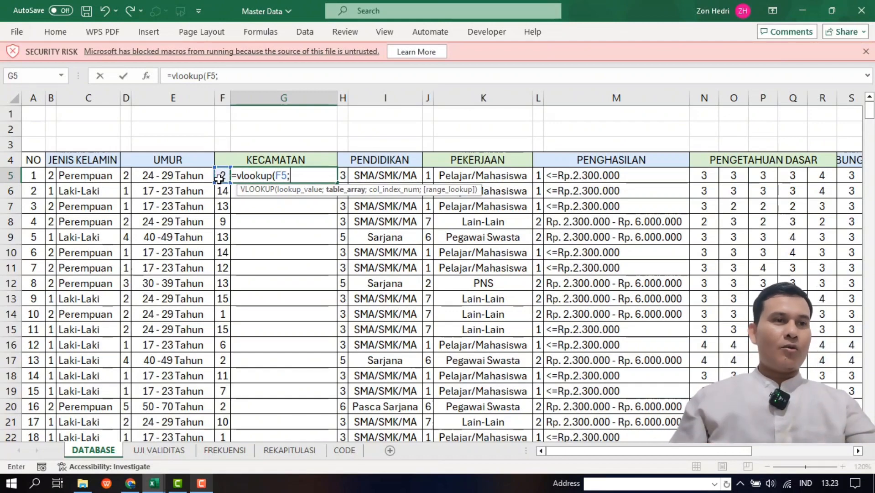
{"action": "left_click", "coordinate": [354, 449]}
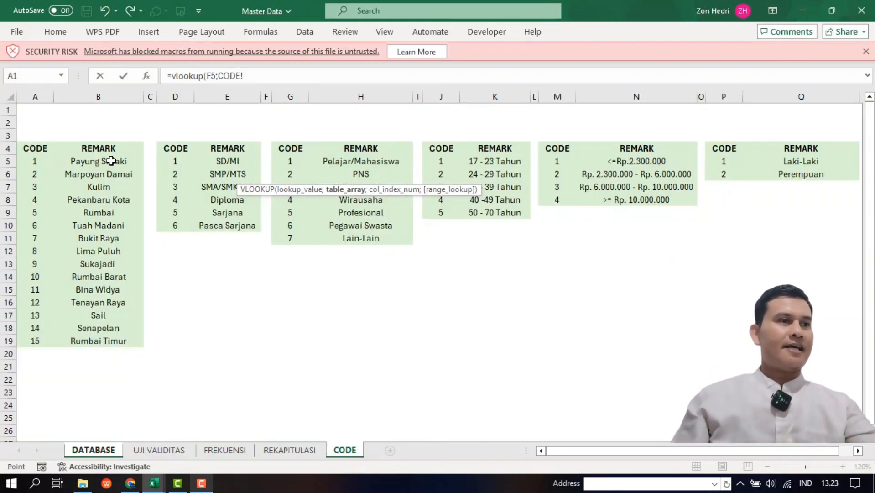
{"action": "left_click_drag", "start_coordinate": [35, 147], "coordinate": [132, 346]}
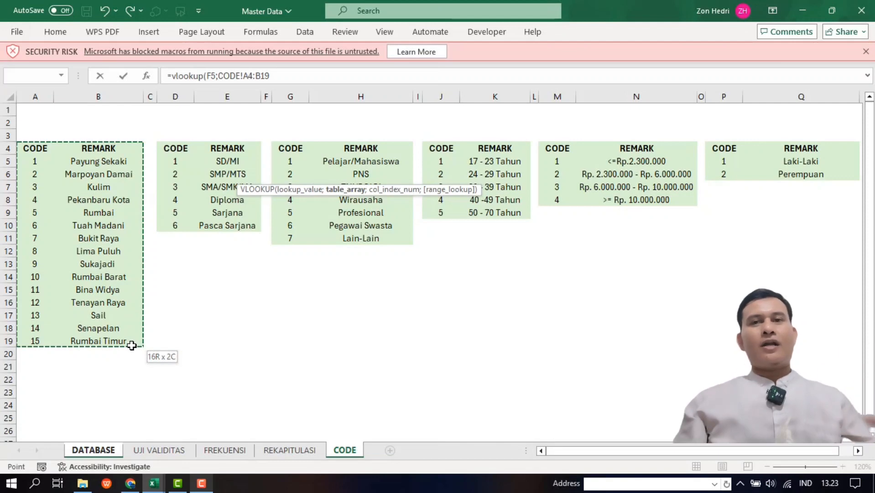
{"action": "left_click_drag", "start_coordinate": [131, 345], "coordinate": [132, 345]}
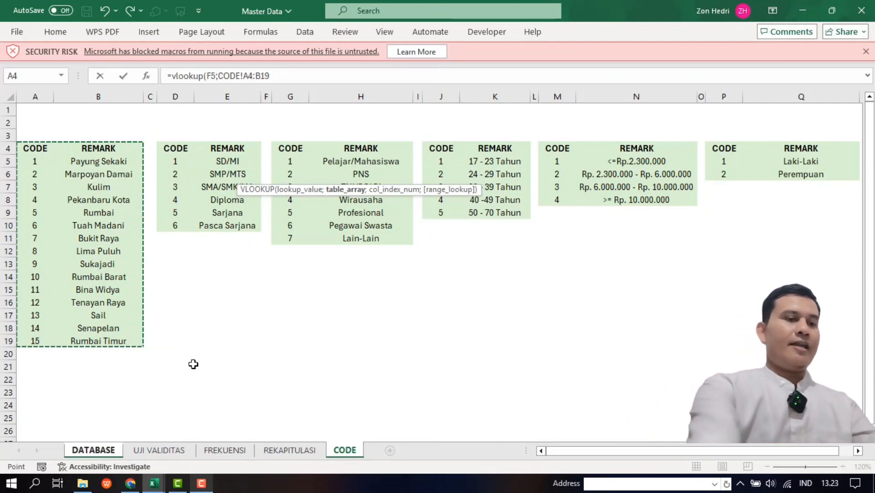
{"action": "key", "text": "F4"}
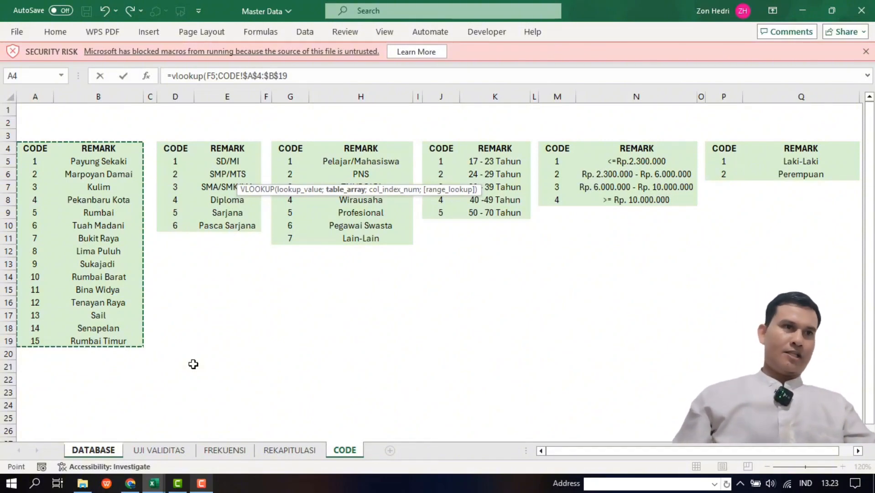
Complete the G5 VLOOKUP formula with column index 2 and range lookup 0.
{"action": "type", "text": ";"}
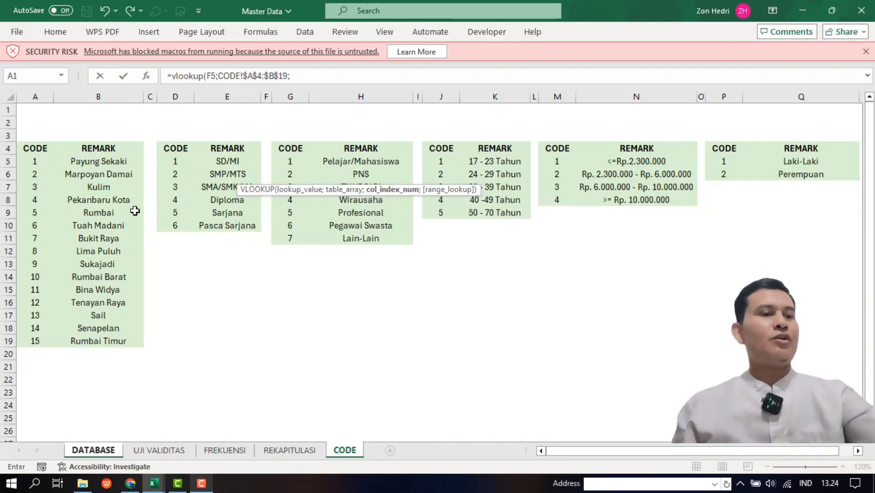
{"action": "type", "text": "2"}
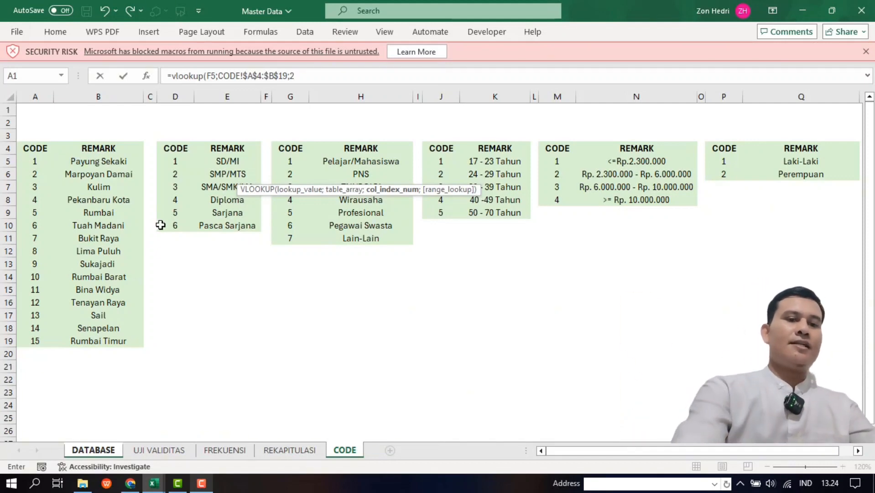
{"action": "type", "text": ";0"}
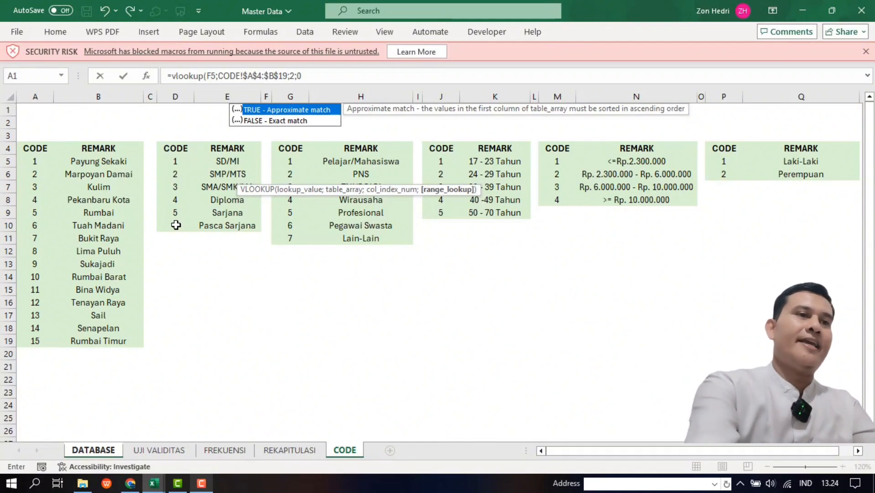
{"action": "type", "text": ")"}
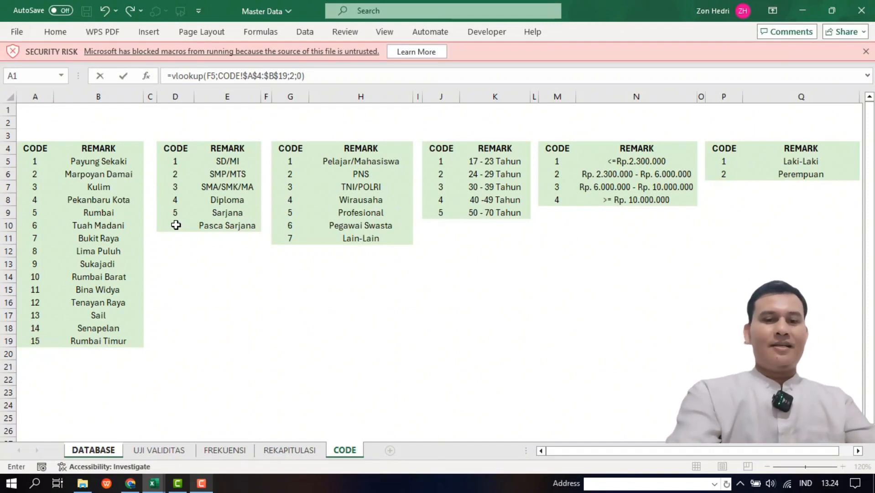
{"action": "key", "text": "Return"}
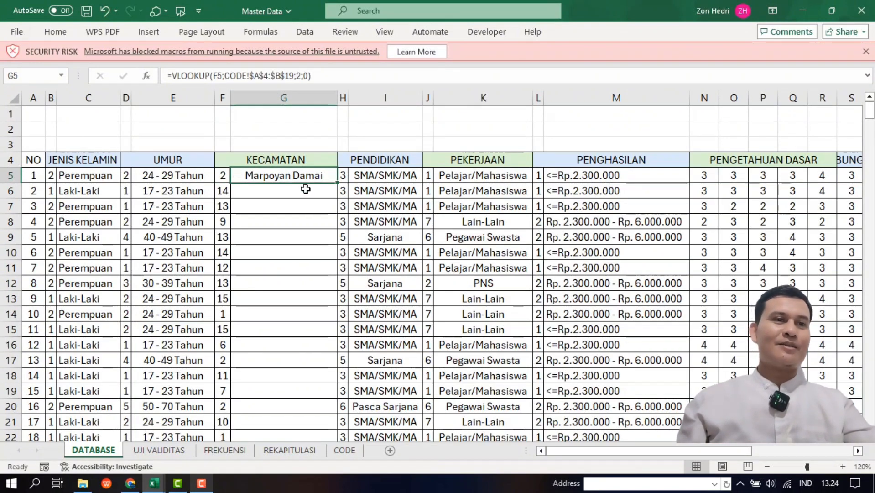
Fill the KECAMATAN formula in G5 down through all respondent rows.
{"action": "double_click", "coordinate": [339, 182]}
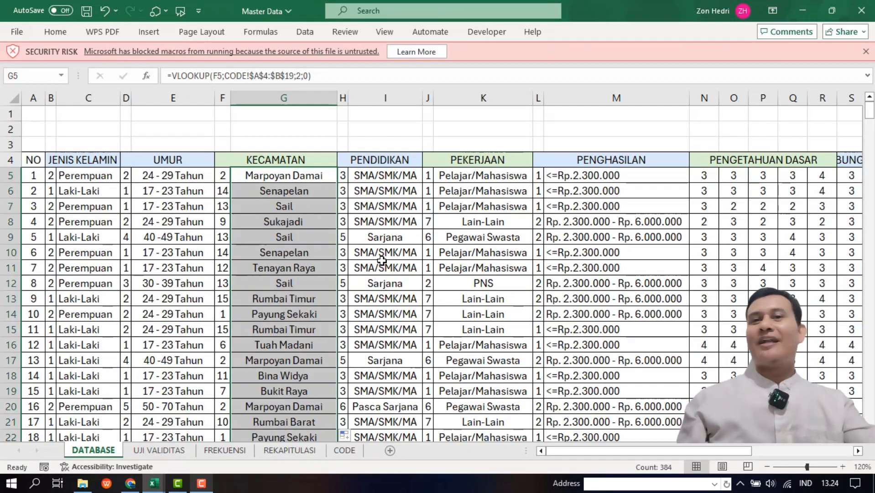
{"action": "left_click", "coordinate": [443, 277]}
{"action": "left_click", "coordinate": [409, 246]}
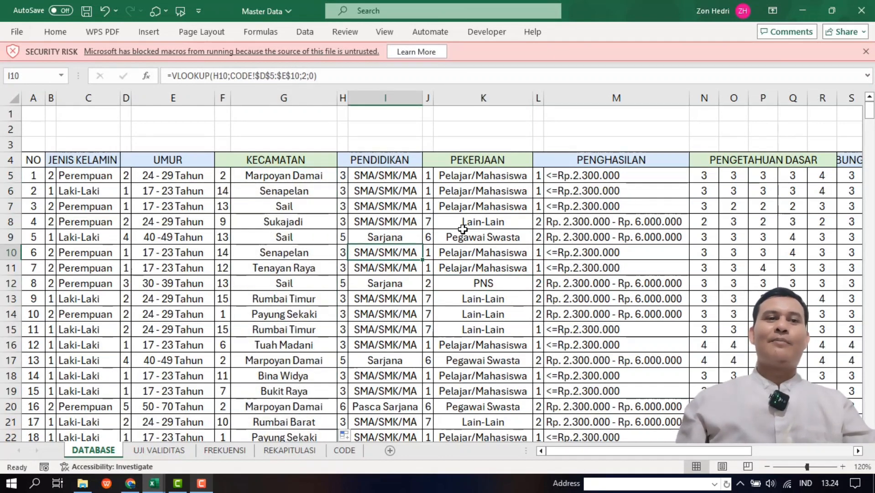
{"action": "left_click", "coordinate": [463, 229]}
{"action": "left_click", "coordinate": [645, 252]}
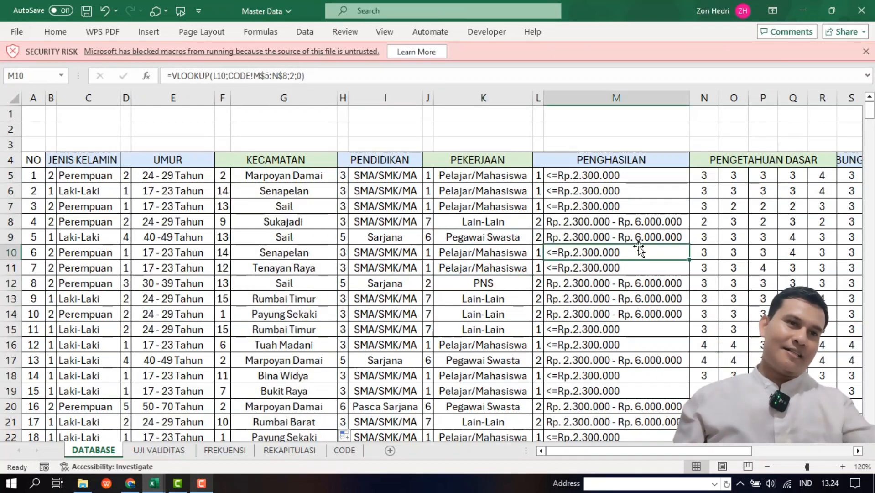